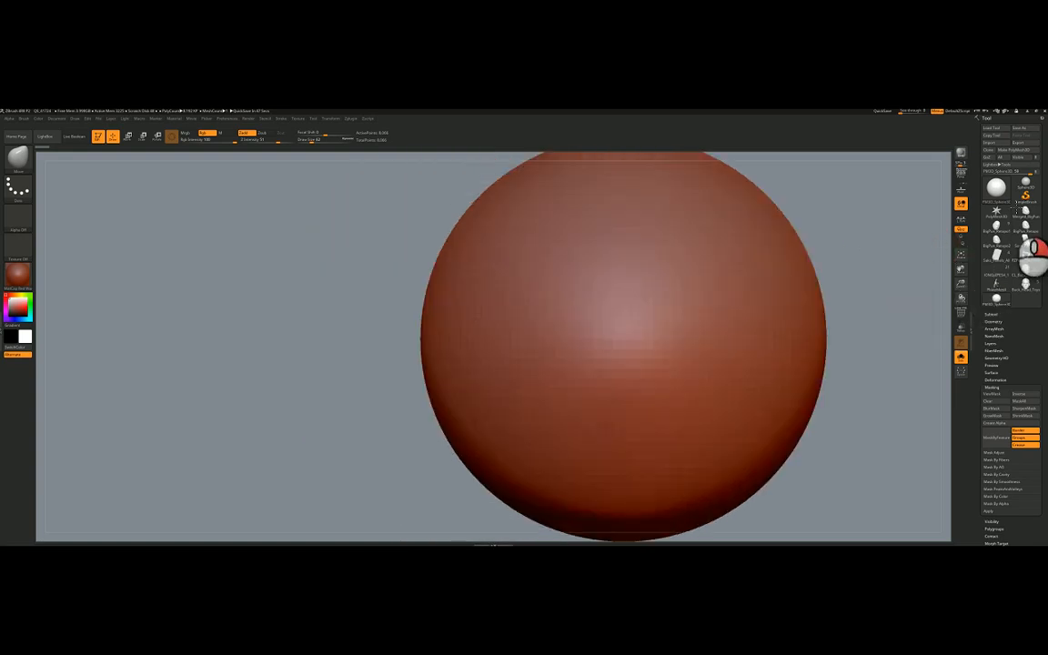
Make the Sphere3D primitive the active tool and reposition it in the canvas.
right_click_drag(1011, 211, 1001, 194, "alt")
left_click(998, 193)
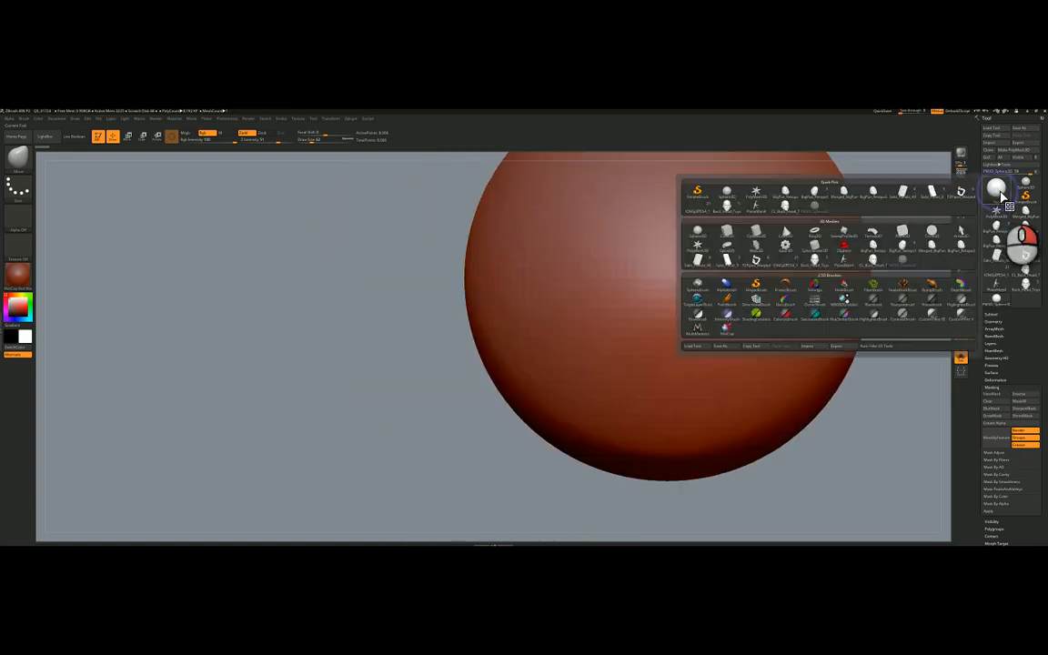
left_click(717, 235)
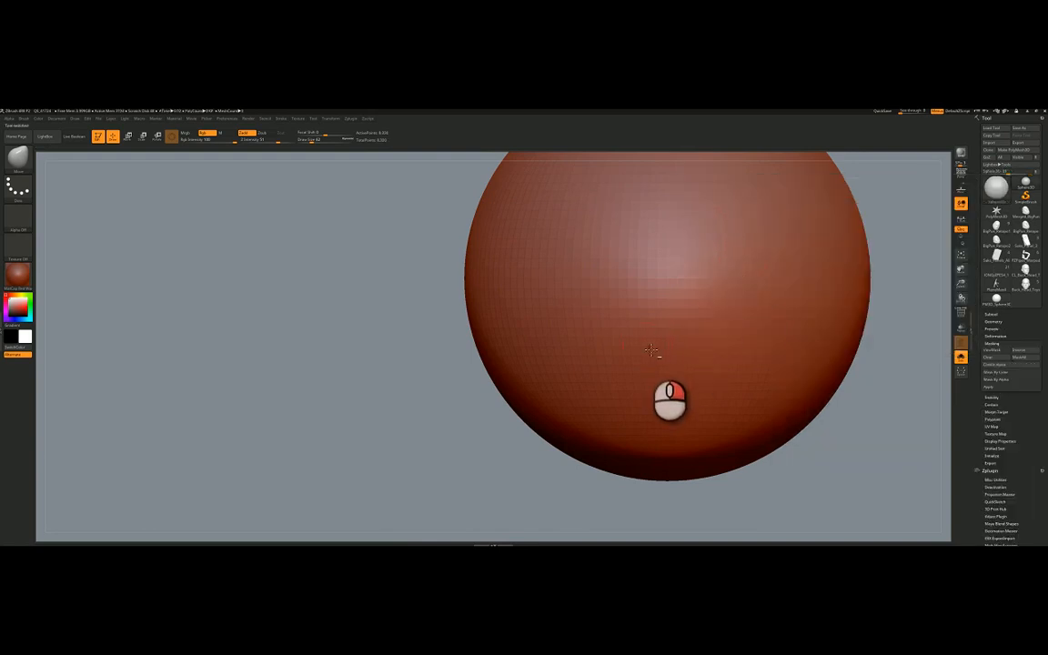
left_click_drag(915, 290, 699, 348, "alt")
right_click_drag(697, 348, 698, 345, "alt")
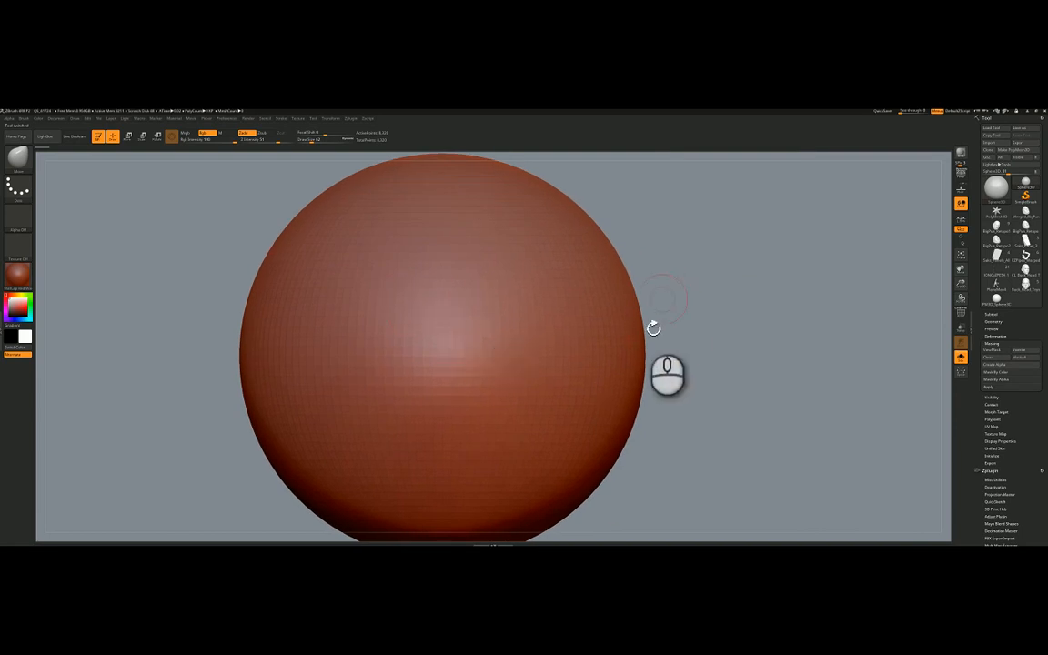
Convert the Sphere3D primitive into an editable PolyMesh3D so it can be sculpted.
right_click_drag(579, 316, 636, 293, "alt")
left_click(479, 311)
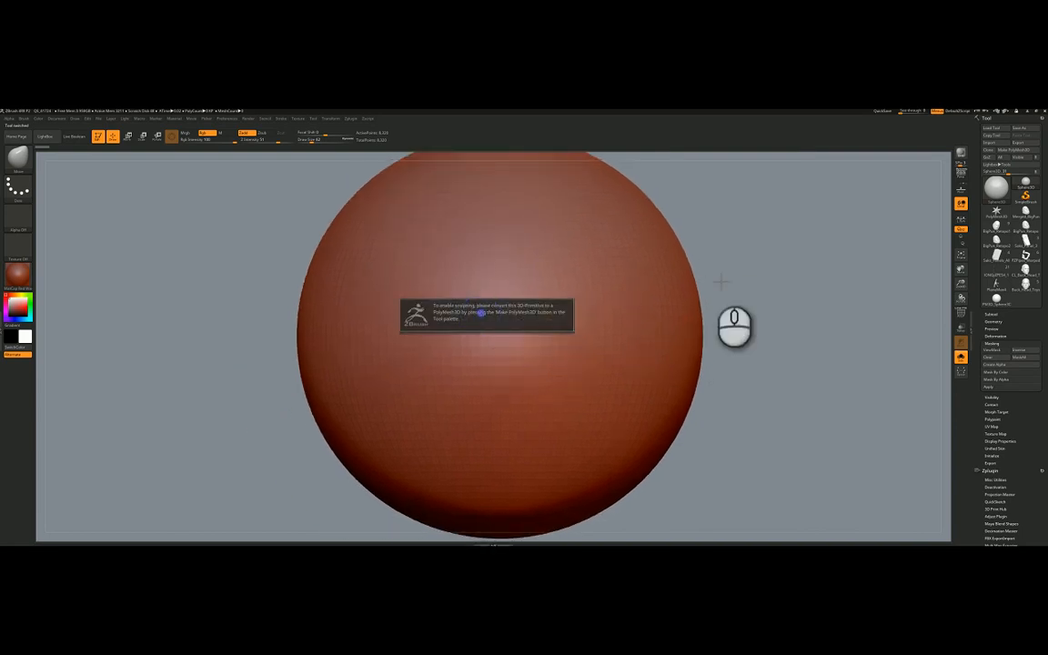
left_click(1016, 149)
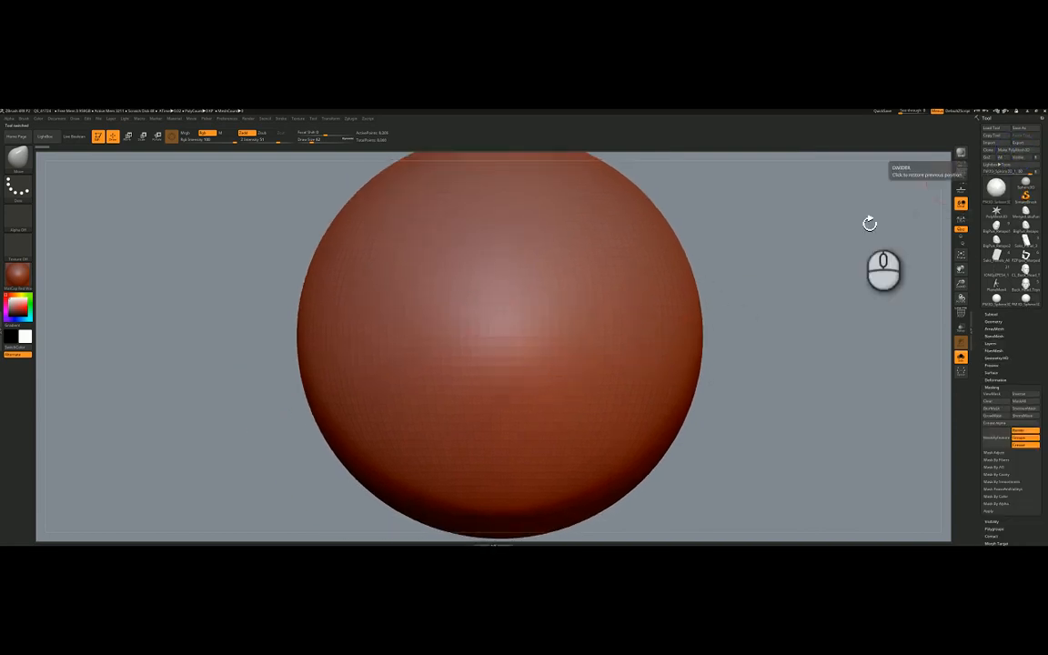
right_click_drag(636, 328, 688, 316, "alt")
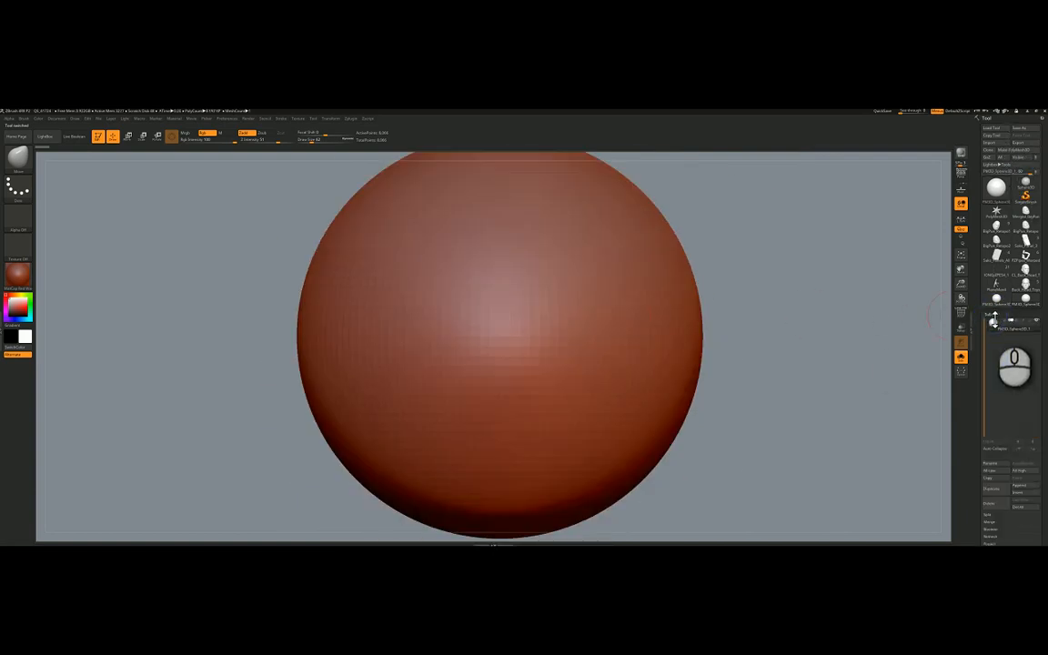
Activate DynaMesh on the sphere at resolution 128 from the geometry settings.
left_click(993, 315)
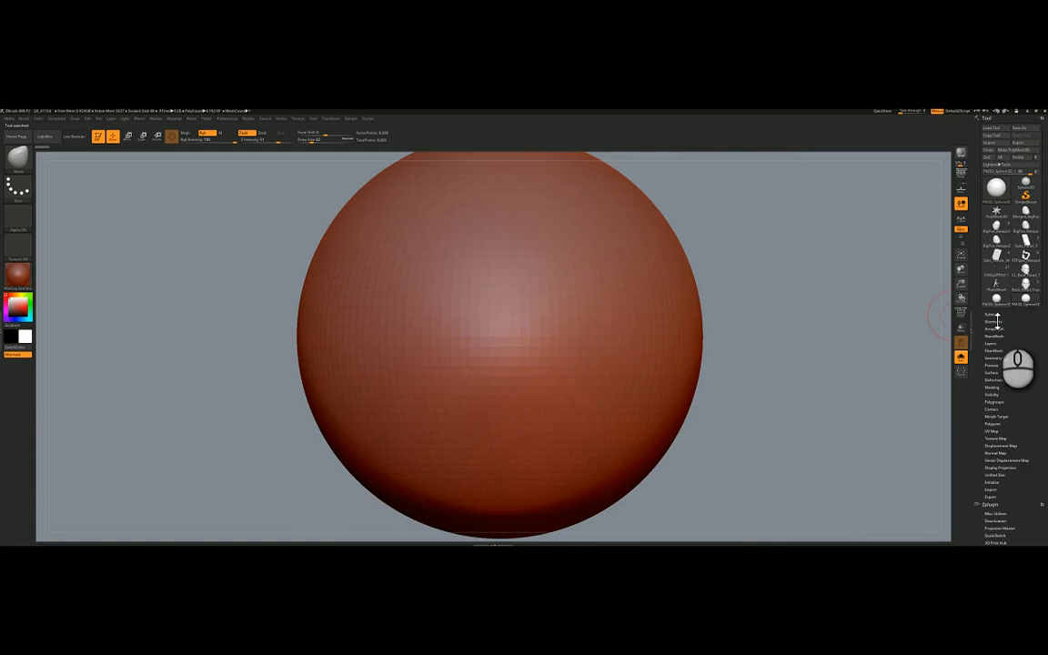
left_click(996, 322)
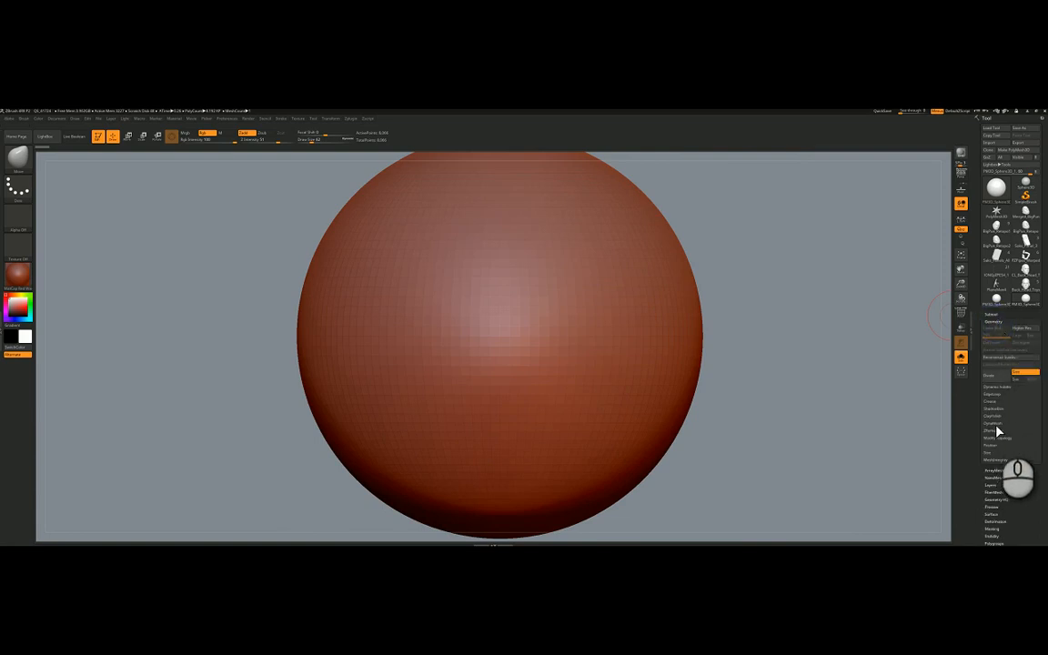
left_click(998, 388)
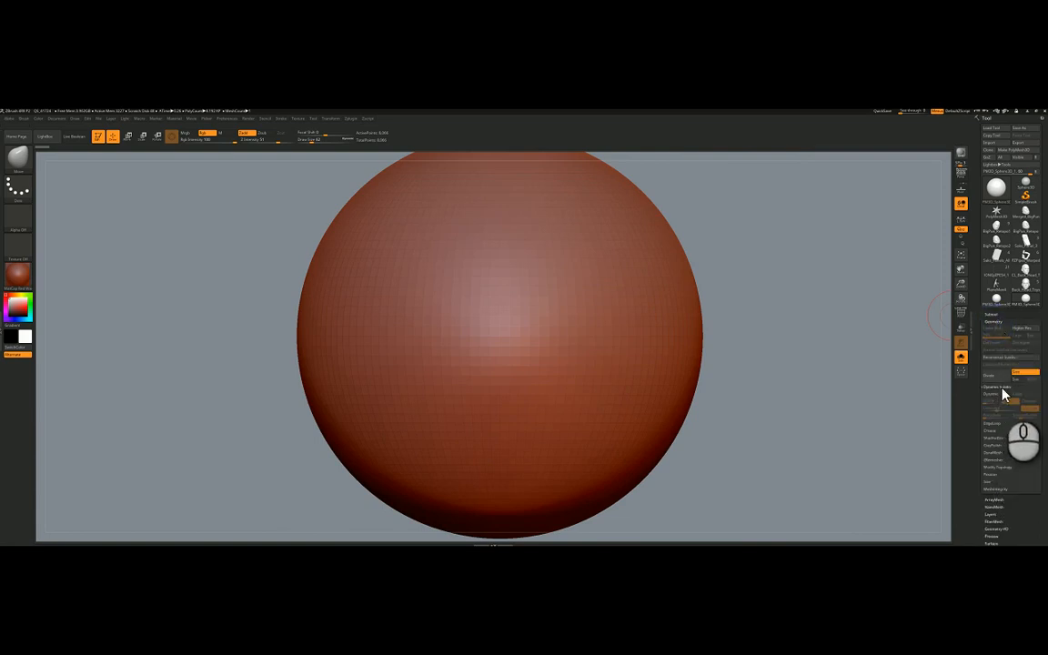
left_click(998, 391)
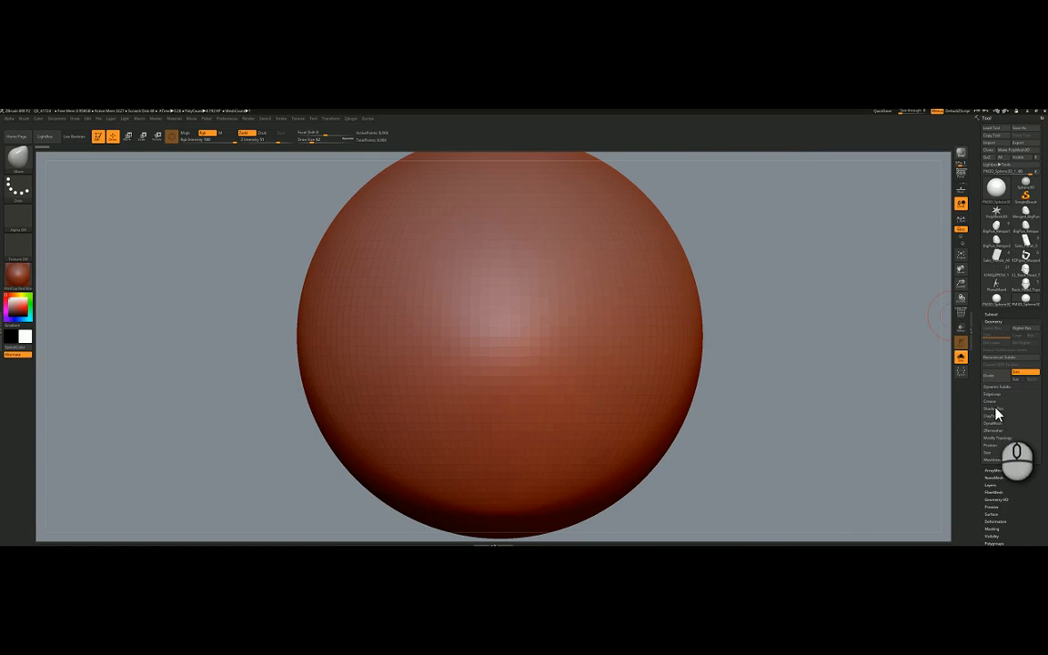
left_click_drag(995, 433, 996, 347)
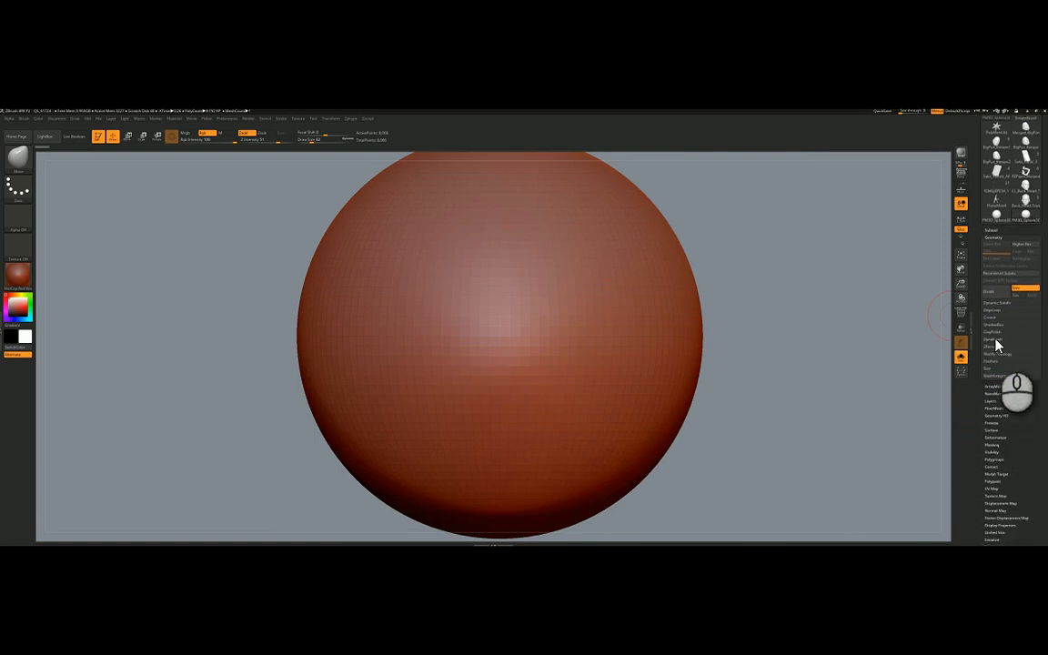
left_click(996, 342)
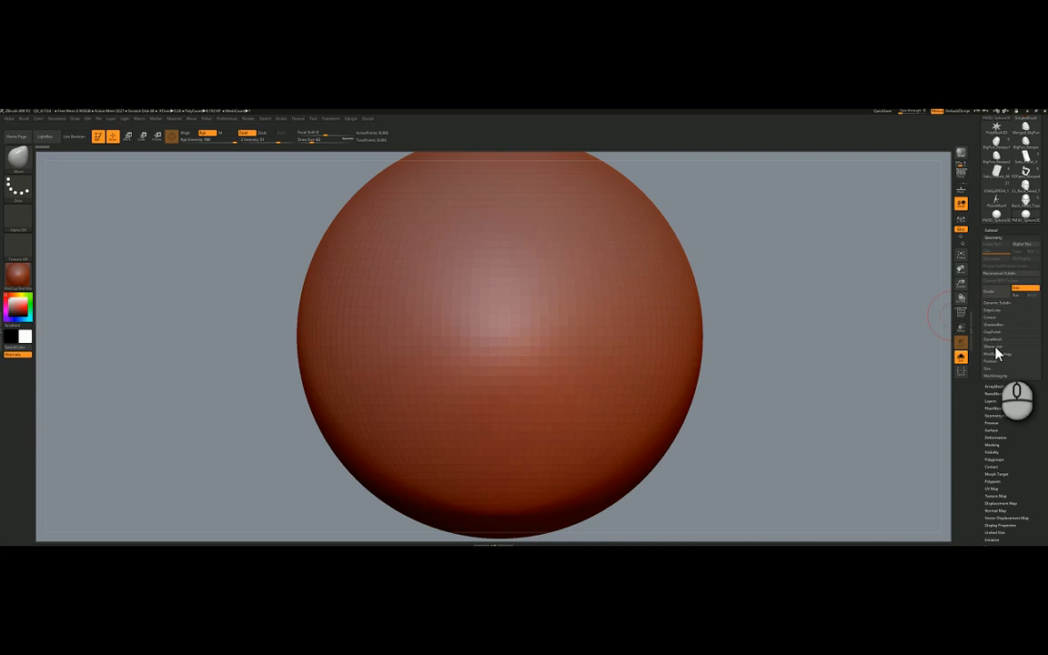
left_click(997, 344)
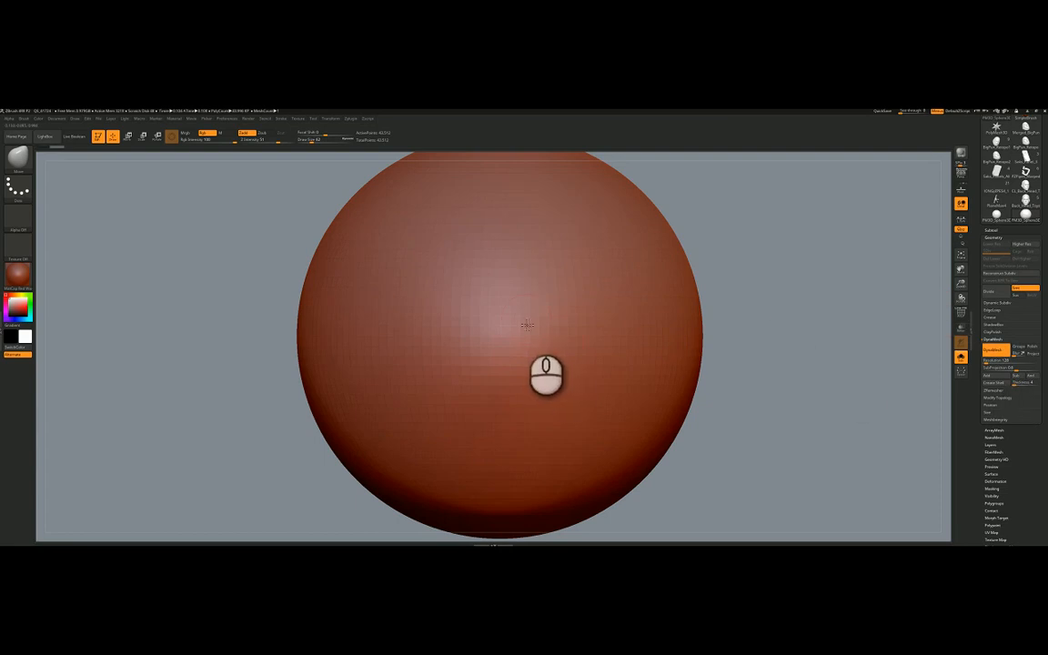
Turn on the PolyFrame display and examine the DynaMesh sphere's wireframe.
key("shift+f")
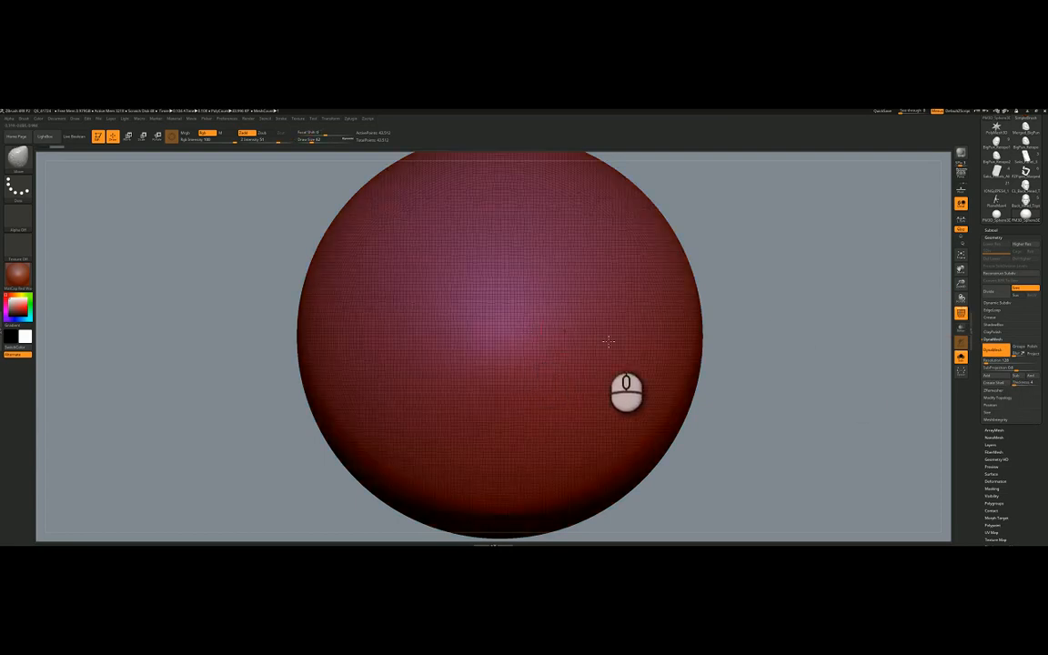
key("ctrl+z")
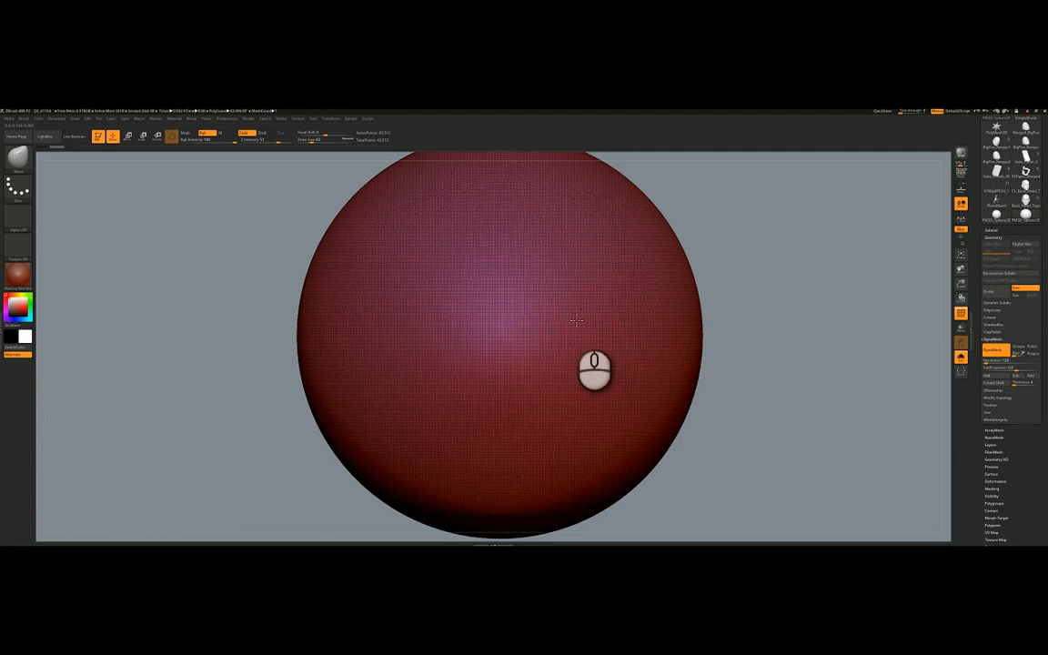
right_click_drag(545, 337, 591, 311)
right_click_drag(318, 312, 360, 324)
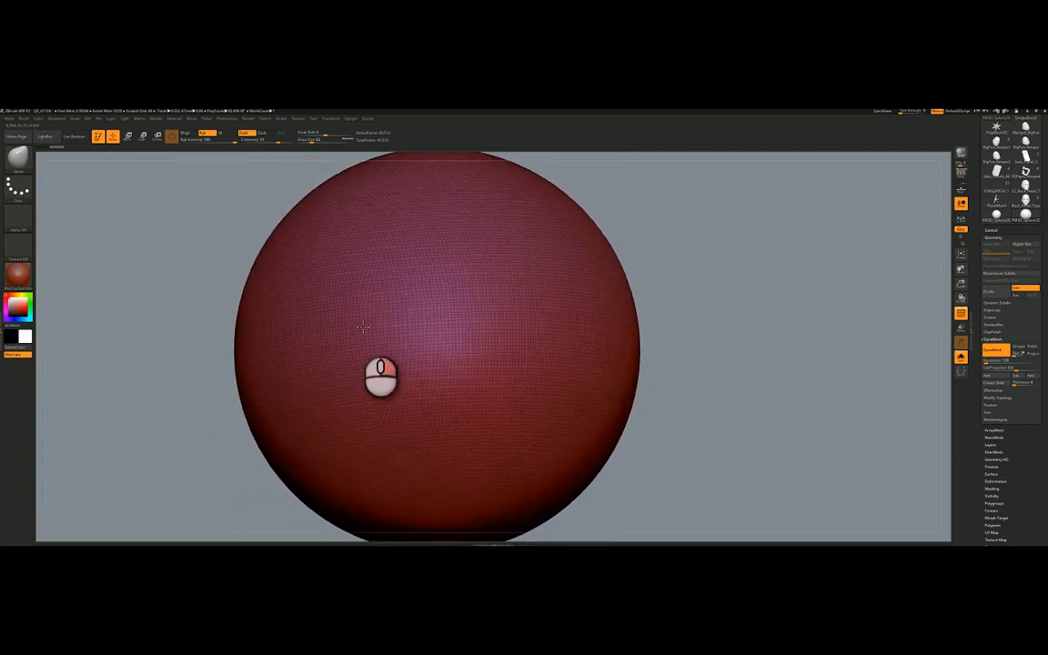
mouse_move(496, 326)
right_mouse_down()
mouse_move(458, 320)
mouse_move(511, 311)
right_mouse_up()
Enlarge the Move brush's draw size for broad strokes on the sphere.
right_click(665, 286)
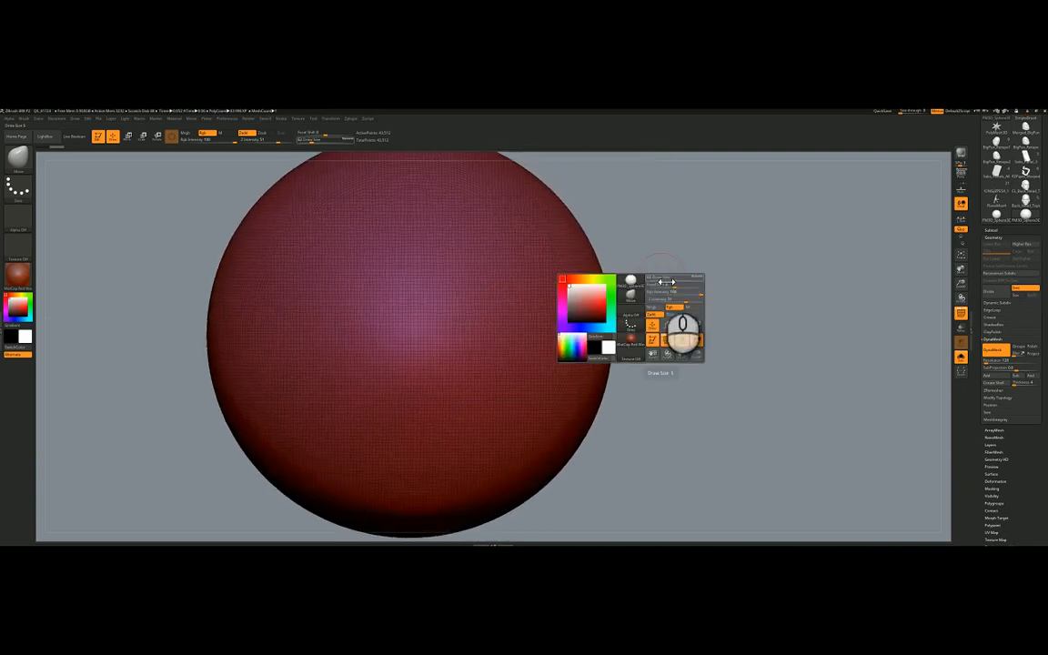
left_click_drag(662, 279, 681, 281)
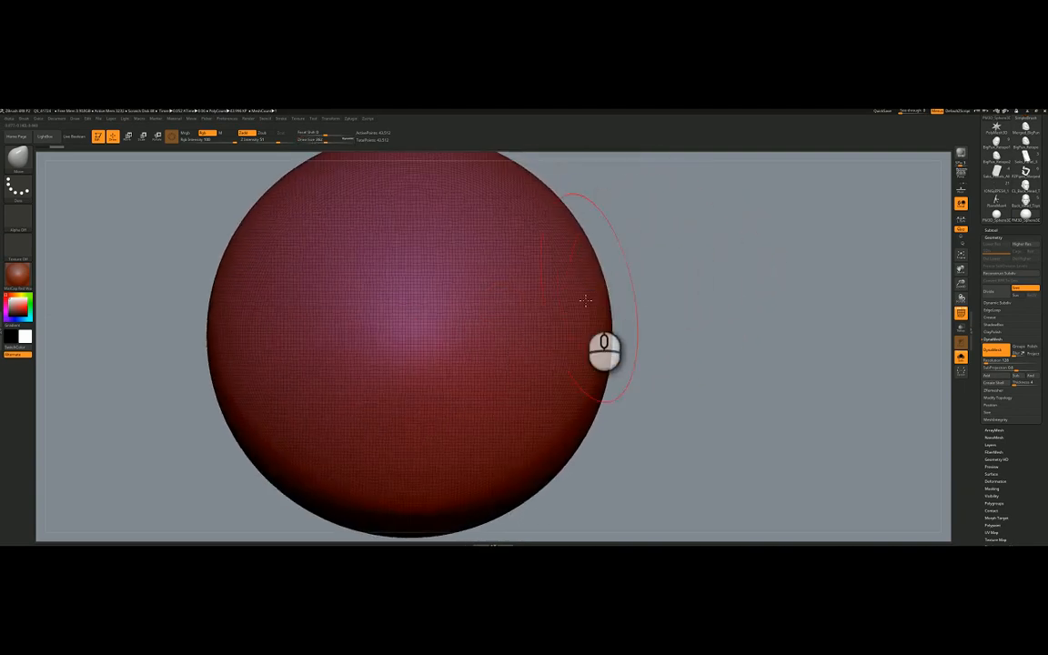
right_click_drag(572, 289, 485, 302, "ctrl")
right_click(503, 281)
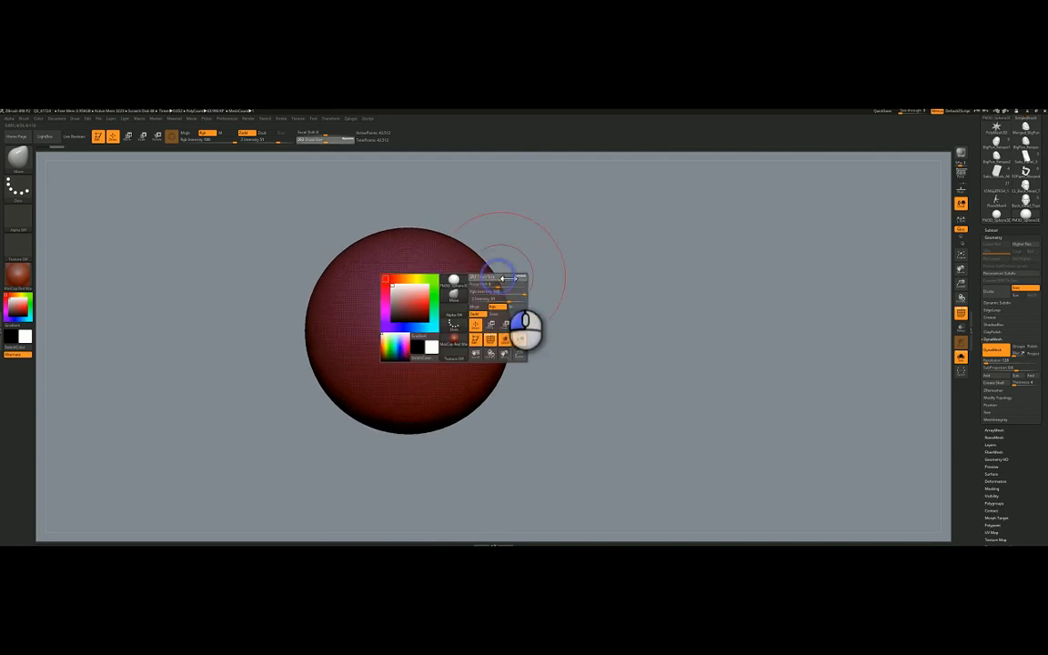
Pull the sphere's sides outward into two symmetrical arms with the Move brush, and remesh the stretched surface with DynaMesh.
mouse_move(503, 293)
left_mouse_down()
mouse_move(604, 233)
mouse_move(793, 266)
left_mouse_up()
mouse_move(522, 366)
left_mouse_down()
mouse_move(511, 287)
mouse_move(523, 251)
left_mouse_up()
left_click_drag(512, 331, 493, 300)
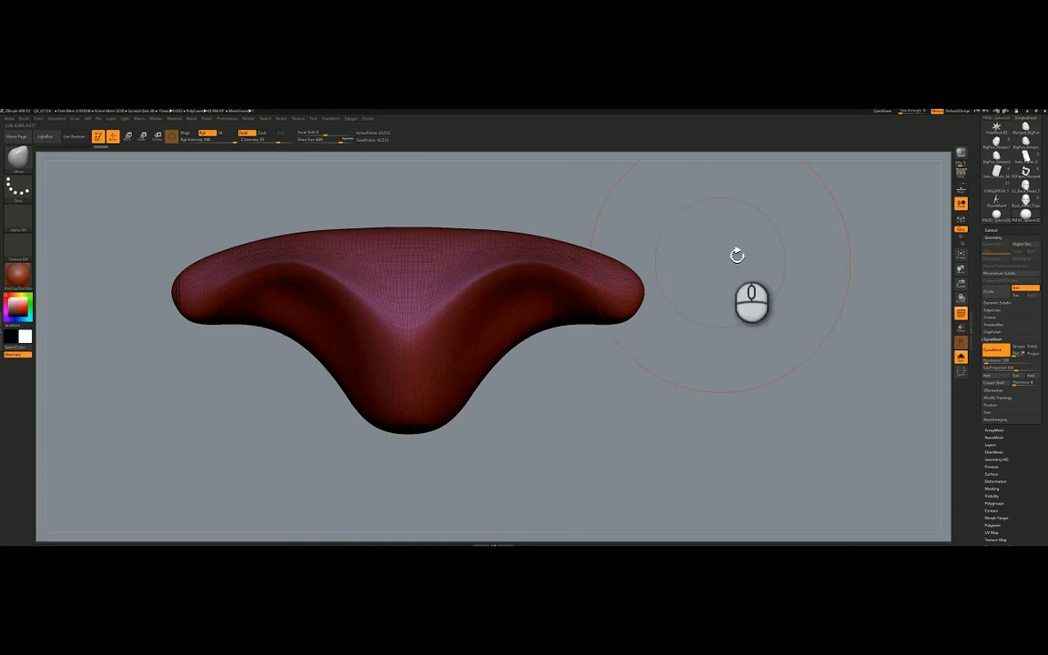
left_click_drag(726, 262, 784, 301)
Set the masking brush to MaskRect and draw a rectangle on the empty canvas beside the model.
key("ctrl")
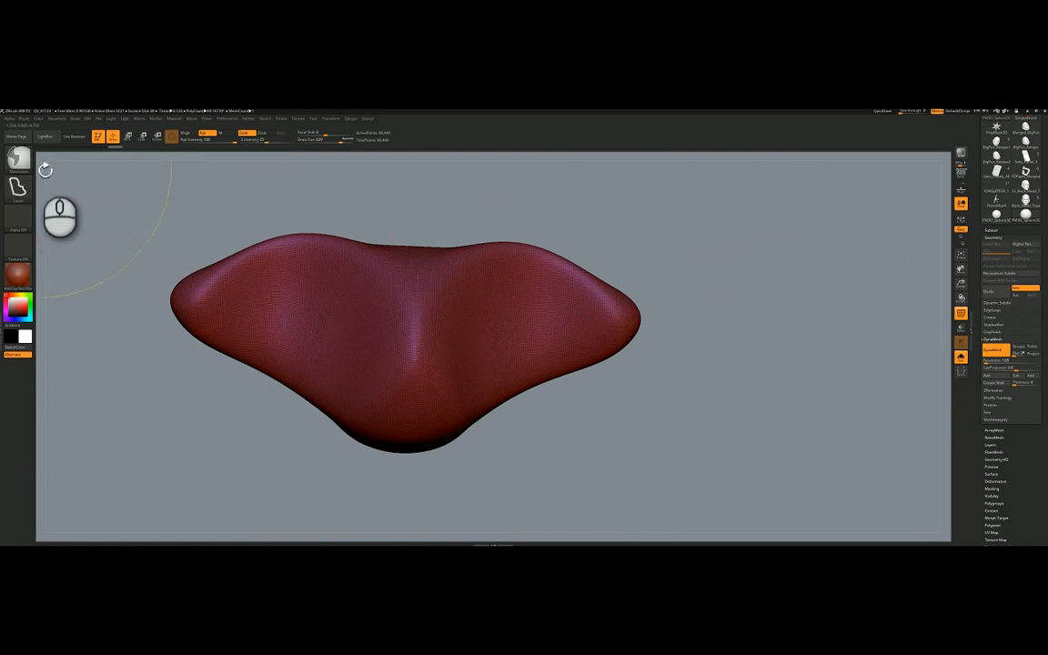
left_click(28, 167)
left_click(86, 167)
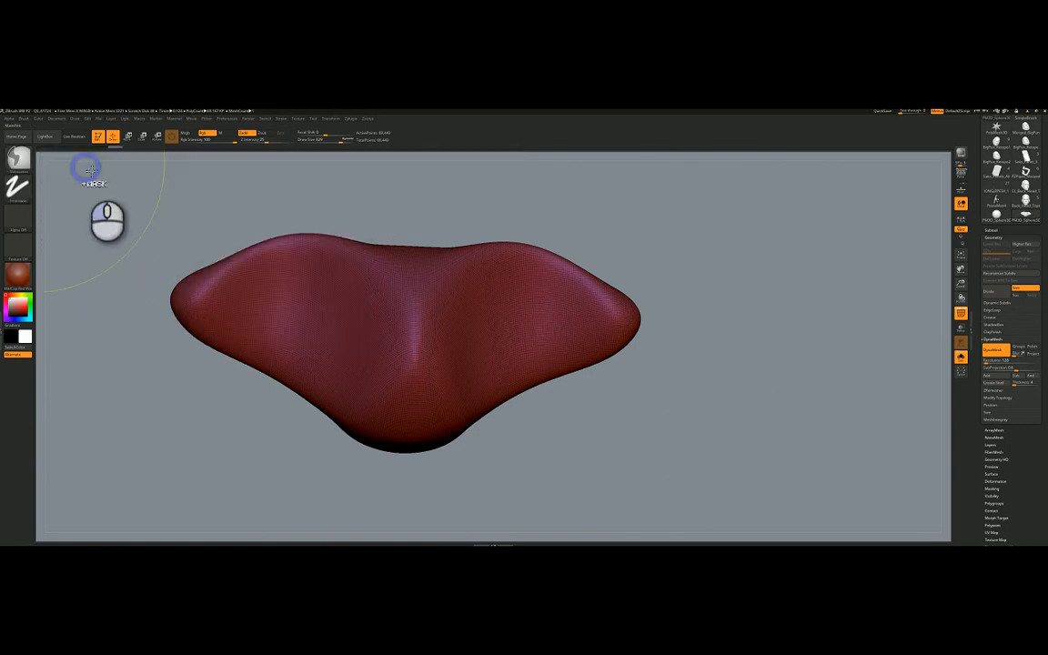
left_click(26, 166)
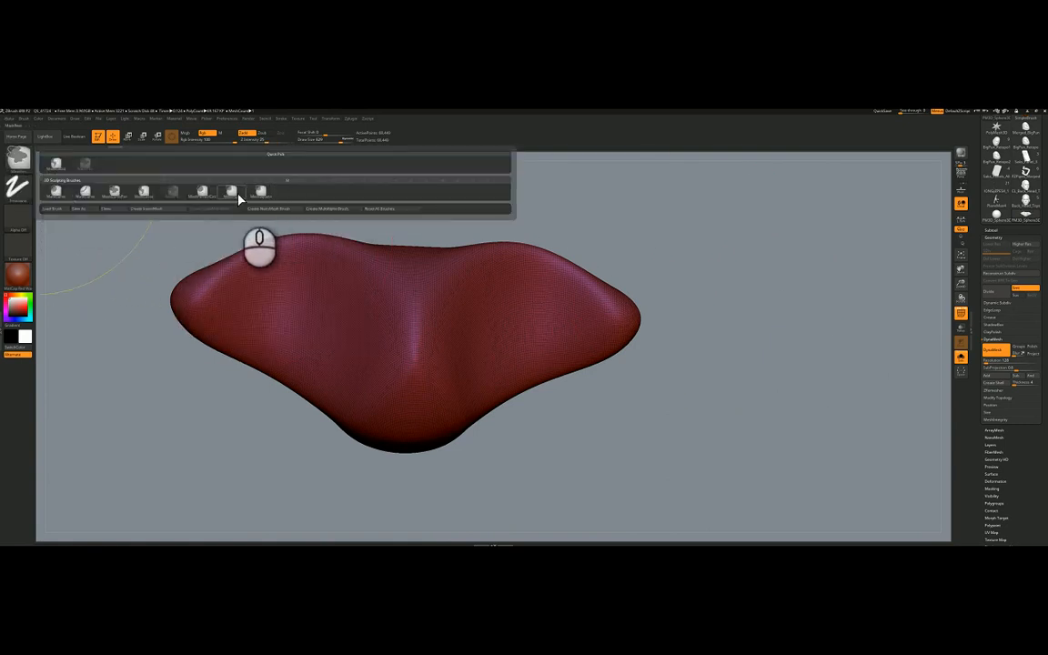
left_click(261, 192)
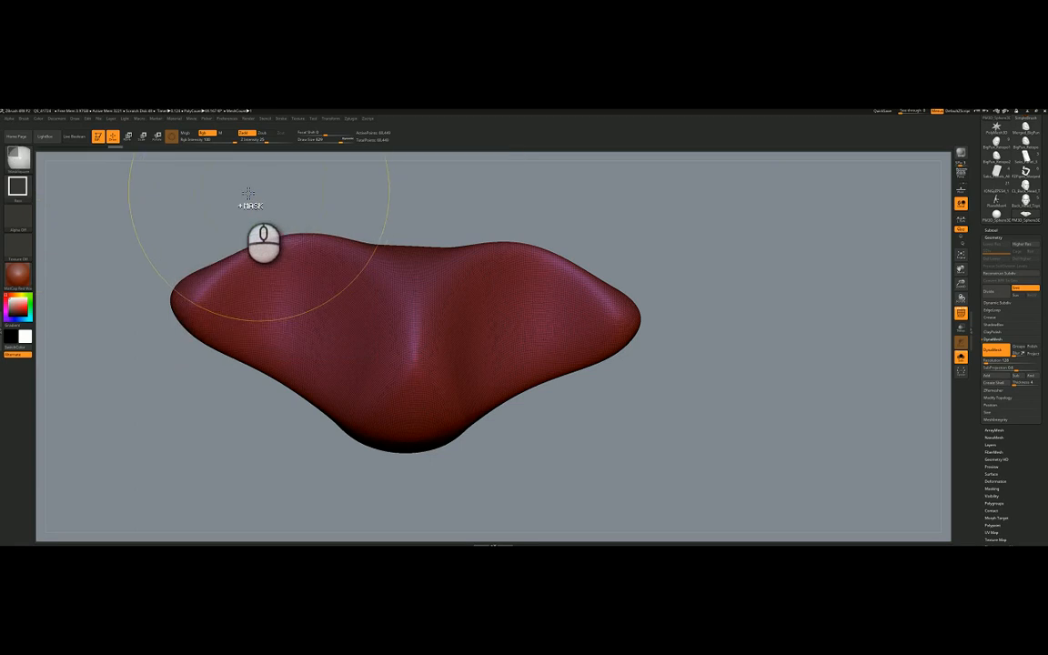
left_click(30, 167)
left_click(247, 189)
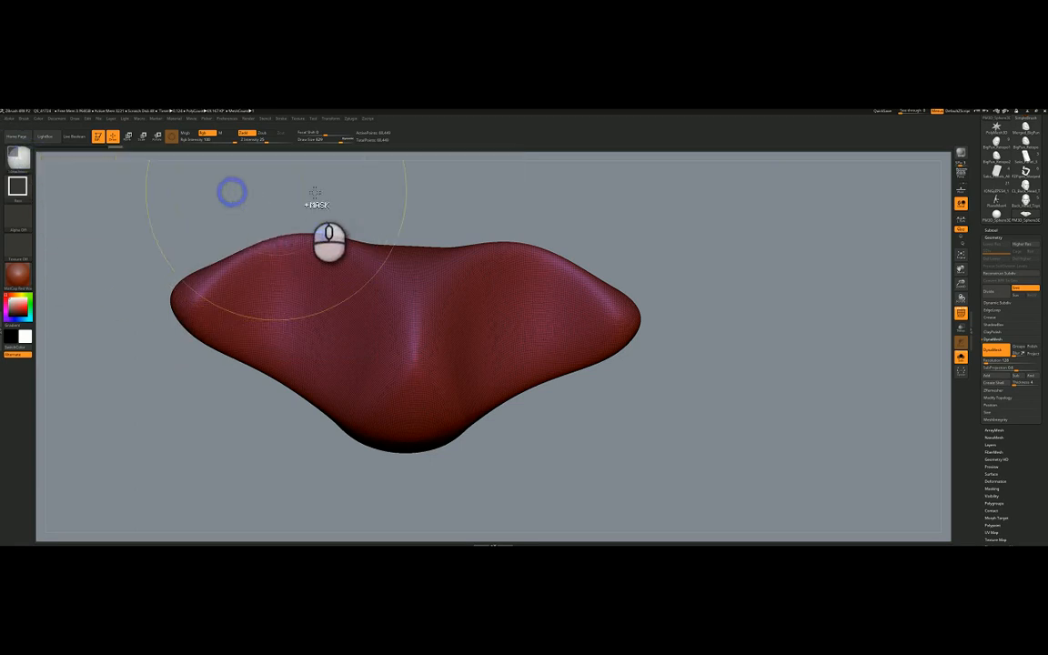
mouse_move(704, 267)
left_mouse_down()
mouse_move(695, 262)
mouse_move(704, 281)
mouse_move(696, 262)
mouse_move(731, 259)
mouse_move(803, 346)
left_mouse_up()
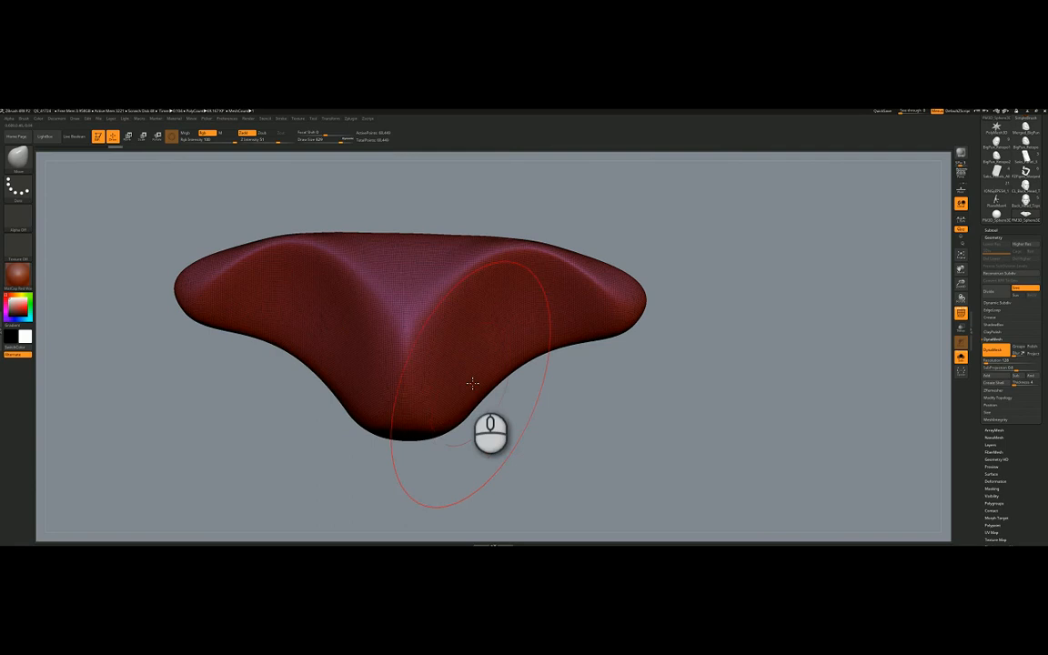
Pull the undersides of both arms upward to thin them into arches, and remesh with DynaMesh.
mouse_move(472, 383)
left_mouse_down()
mouse_move(470, 417)
mouse_move(478, 358)
mouse_move(540, 313)
mouse_move(534, 284)
left_mouse_up()
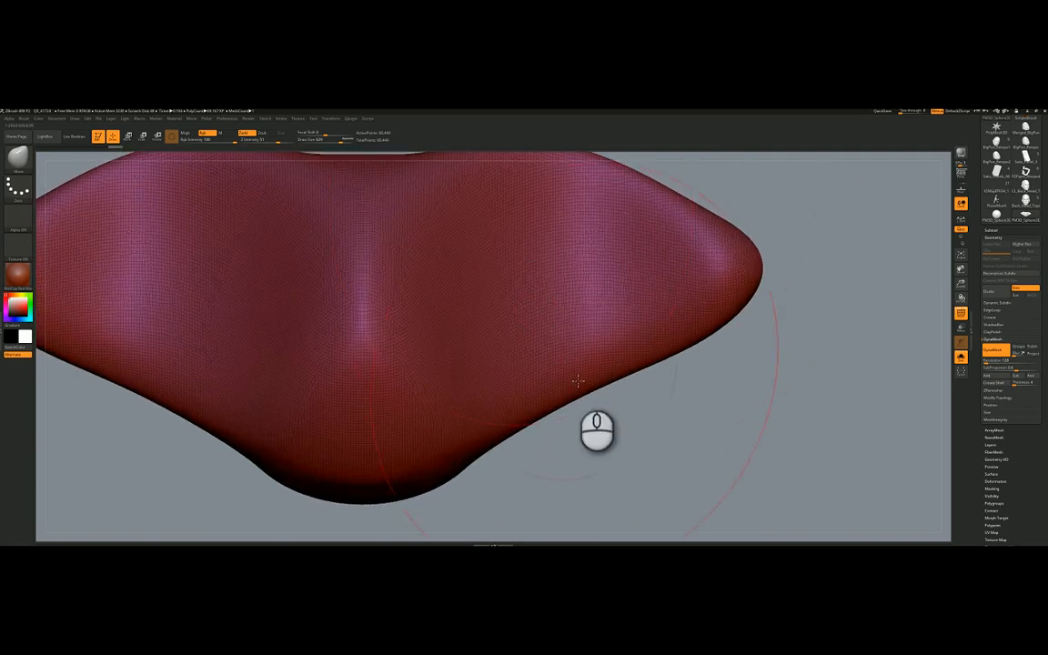
mouse_move(578, 377)
left_mouse_down()
mouse_move(575, 357)
mouse_move(538, 355)
mouse_move(547, 389)
mouse_move(519, 346)
mouse_move(560, 351)
mouse_move(537, 359)
mouse_move(593, 384)
mouse_move(550, 202)
mouse_move(559, 307)
mouse_move(514, 240)
mouse_move(533, 225)
mouse_move(531, 205)
mouse_move(563, 234)
left_mouse_up()
right_click_drag(563, 234, 512, 417)
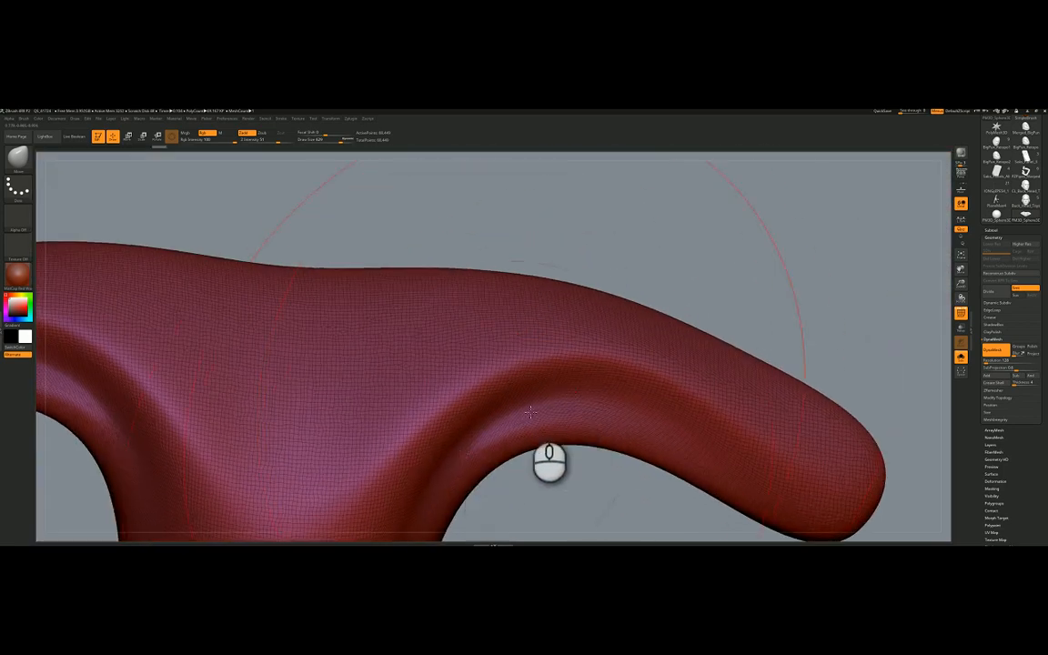
left_click_drag(750, 214, 803, 282, "ctrl+shift")
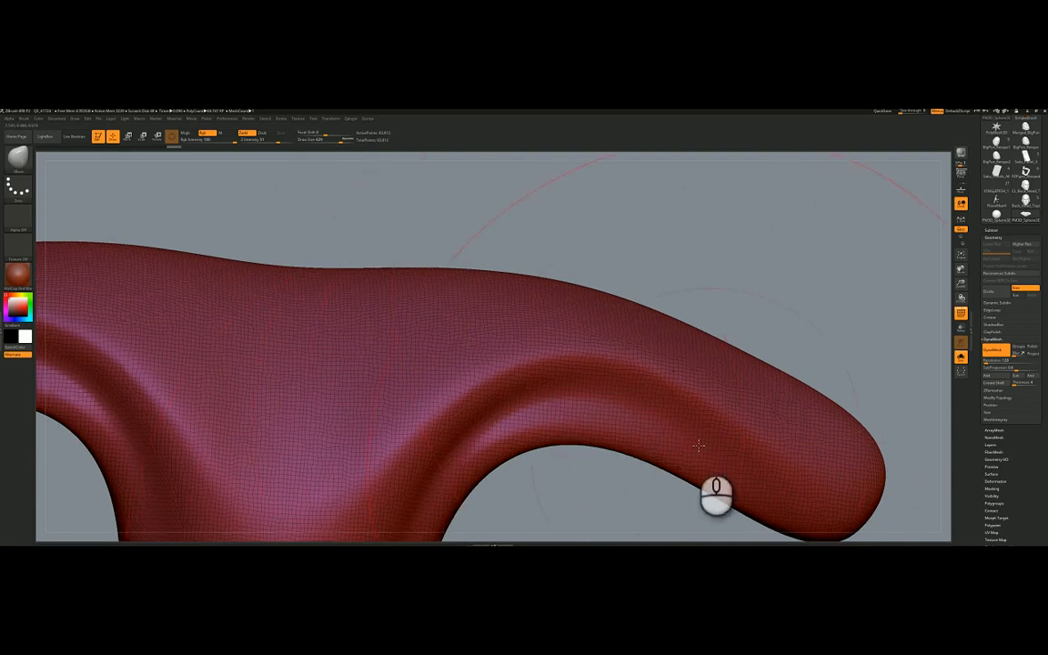
Move the middle of both arms further upward with the Move brush and update the DynaMesh.
mouse_move(698, 439)
right_mouse_down("alt")
mouse_move(688, 348)
mouse_move(677, 352)
right_mouse_up("alt")
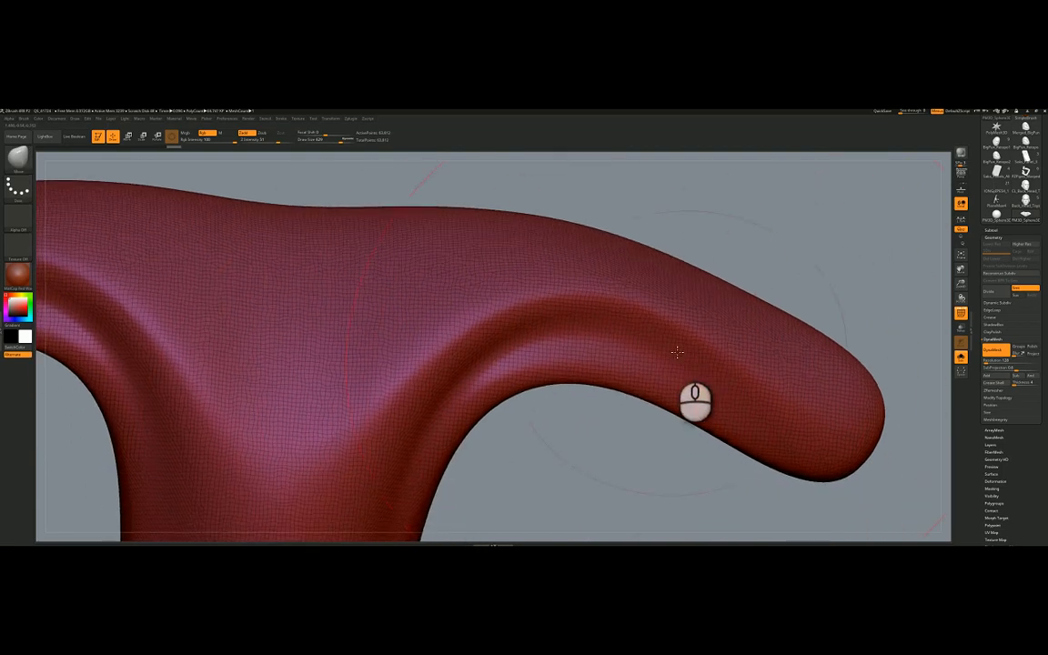
right_click_drag(609, 333, 539, 334, "ctrl")
mouse_move(466, 320)
right_mouse_down()
mouse_move(491, 366)
mouse_move(501, 346)
mouse_move(488, 331)
mouse_move(543, 322)
mouse_move(562, 299)
mouse_move(594, 341)
mouse_move(599, 291)
mouse_move(584, 217)
mouse_move(607, 250)
right_mouse_up()
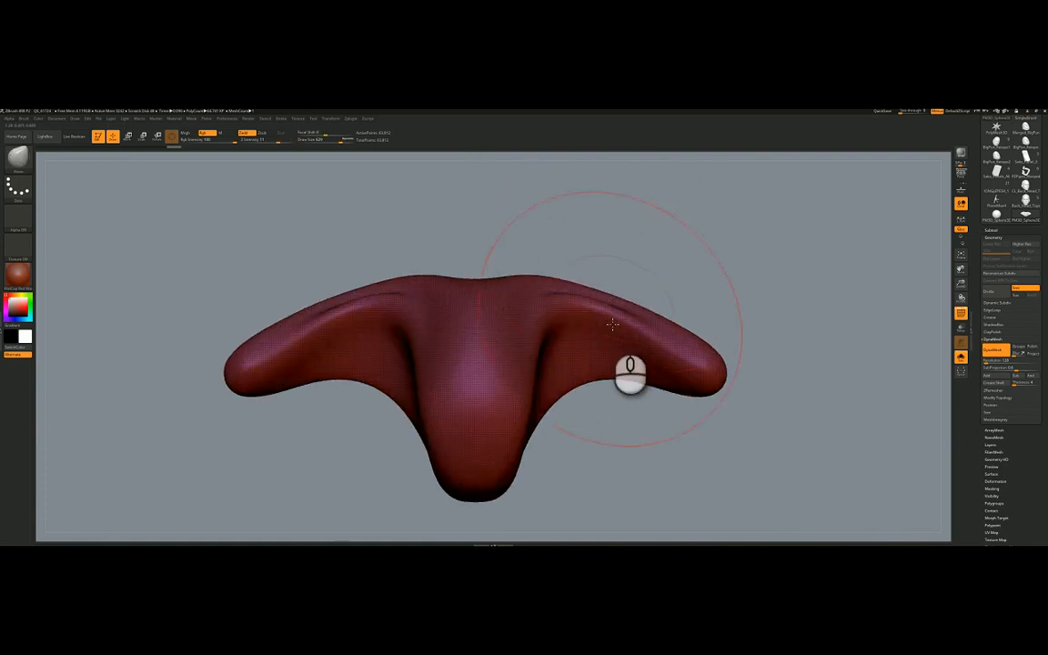
mouse_move(609, 325)
left_mouse_down()
mouse_move(605, 214)
mouse_move(604, 302)
mouse_move(600, 273)
left_mouse_up()
mouse_move(657, 219)
right_mouse_down()
mouse_move(657, 292)
mouse_move(680, 295)
right_mouse_up()
left_click_drag(716, 256, 751, 357, "ctrl")
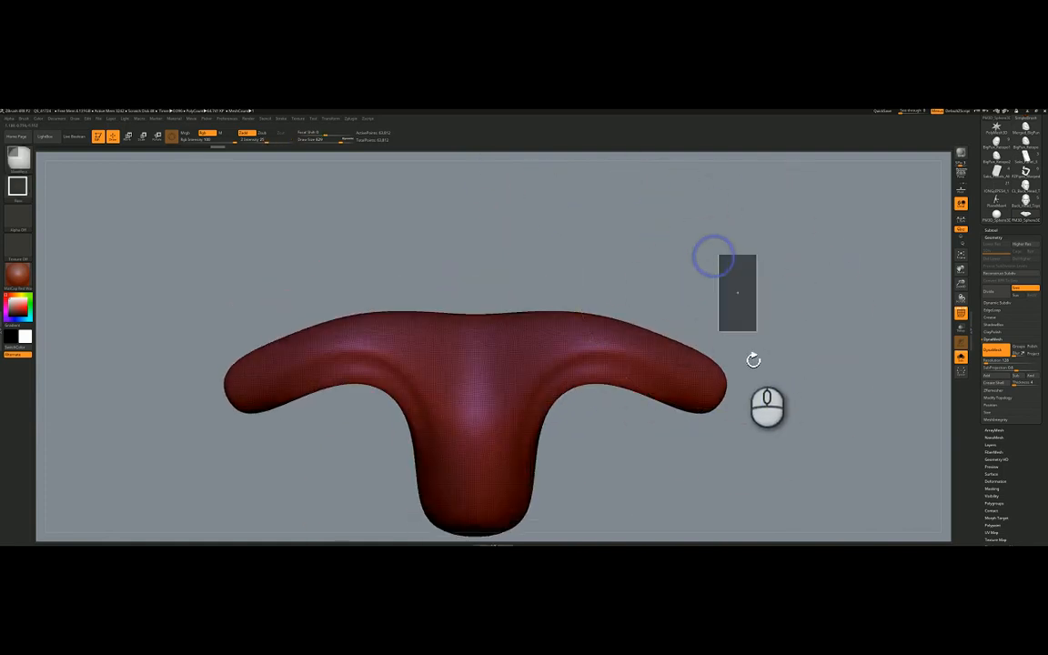
Stretch the arm bends further from the body into long, thin loops, and remesh the model with DynaMesh.
mouse_move(722, 312)
right_mouse_down()
mouse_move(632, 330)
mouse_move(682, 327)
mouse_move(563, 258)
mouse_move(568, 315)
right_mouse_up()
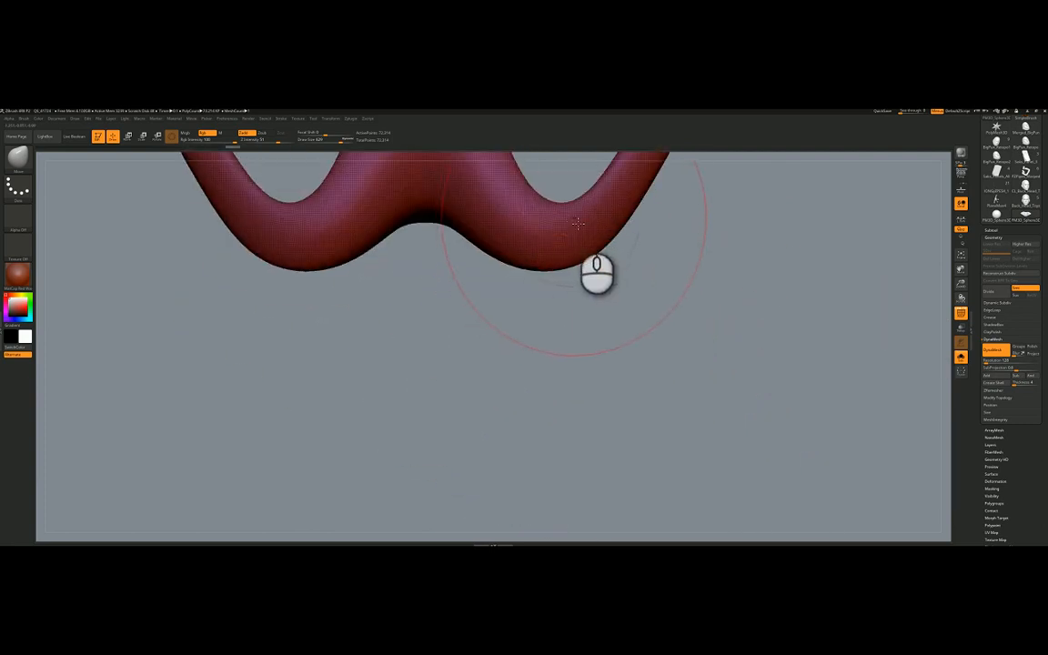
left_click_drag(574, 218, 602, 403)
right_click_drag(596, 399, 628, 252)
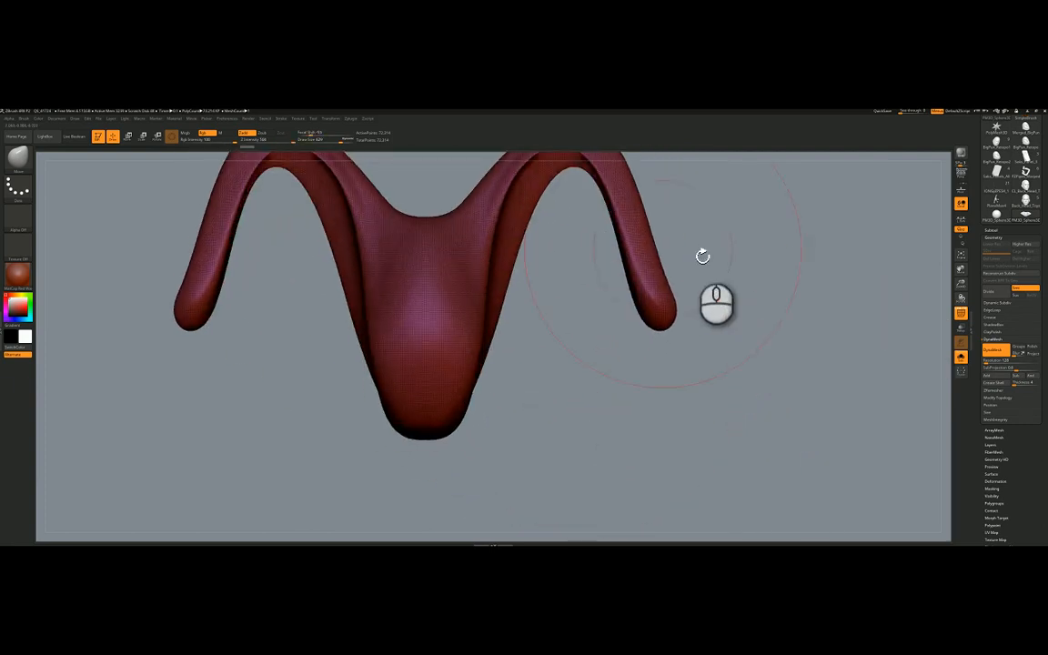
left_click_drag(751, 243, 786, 344, "ctrl")
right_click_drag(645, 195, 645, 361, "alt")
right_click_drag(585, 288, 522, 314, "ctrl")
mouse_move(521, 314)
right_mouse_down("alt")
mouse_move(542, 314)
mouse_move(524, 298)
right_mouse_up("alt")
right_click_drag(654, 290, 553, 431)
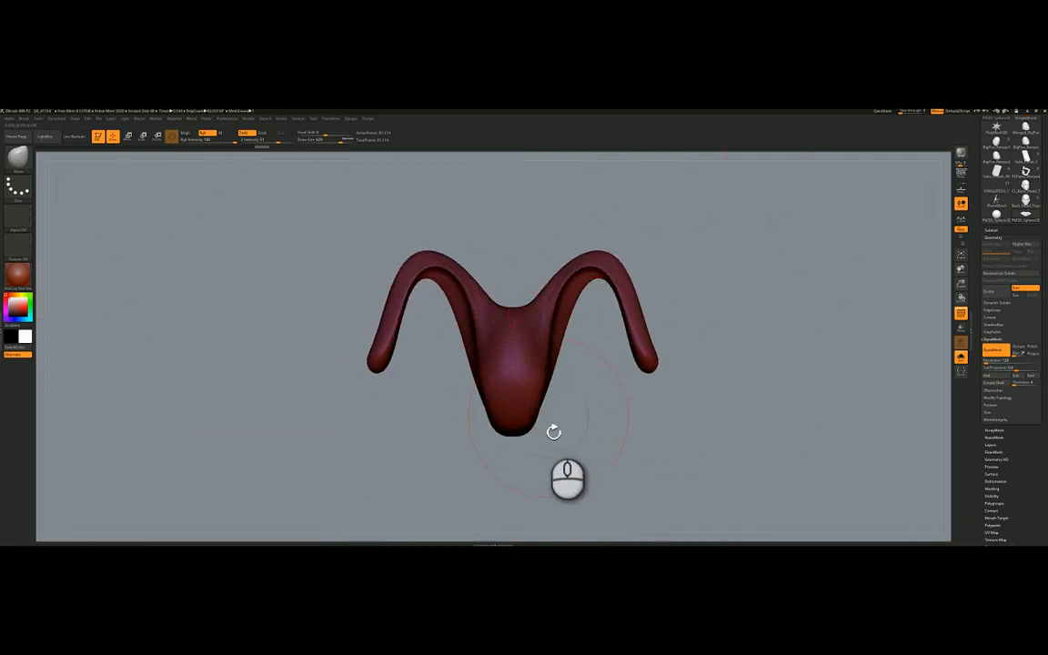
Widen the lower end of the body into a broad bulb with the Move brush and remesh with DynaMesh.
mouse_move(526, 431)
left_mouse_down()
mouse_move(754, 446)
mouse_move(889, 482)
mouse_move(814, 457)
left_mouse_up()
left_click_drag(557, 455, 597, 485)
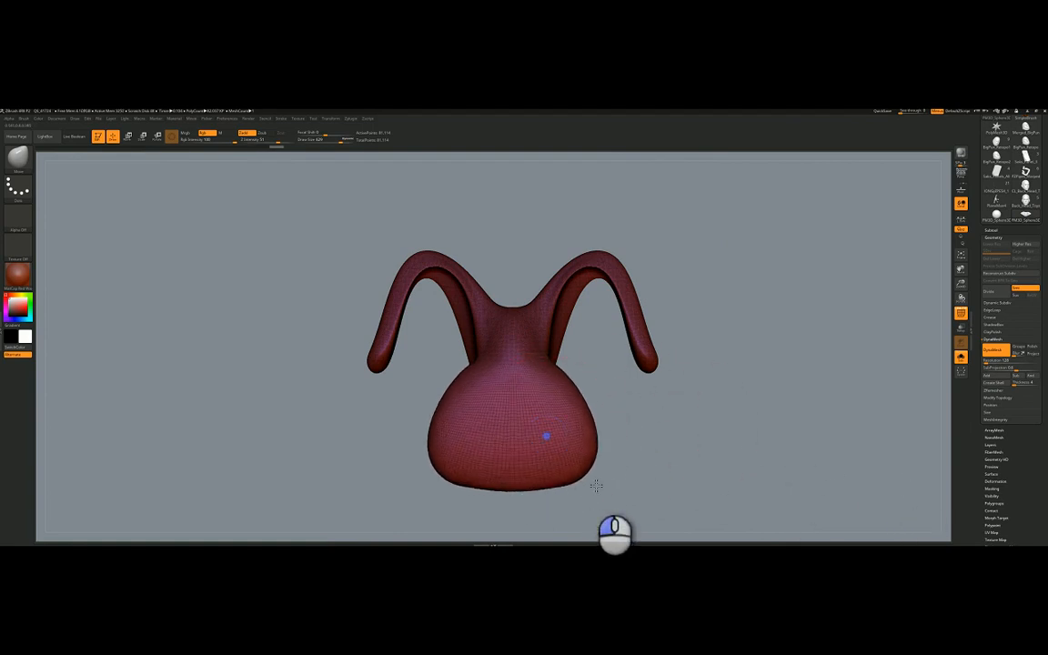
left_click_drag(741, 307, 748, 380, "ctrl")
Pull the lower body forward in side view into a long, thick snout and update the DynaMesh.
right_click_drag(706, 364, 529, 423)
mouse_move(539, 417)
left_mouse_down()
mouse_move(421, 417)
mouse_move(393, 466)
left_mouse_up()
left_click_drag(452, 350, 424, 334)
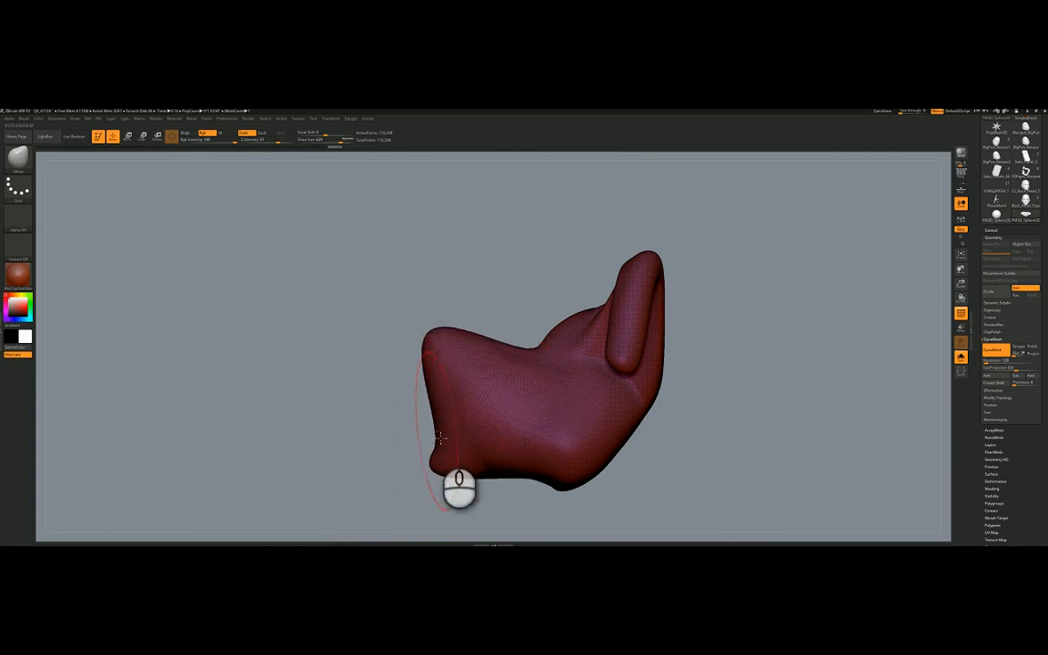
left_click_drag(439, 439, 372, 462)
left_click_drag(435, 406, 397, 396)
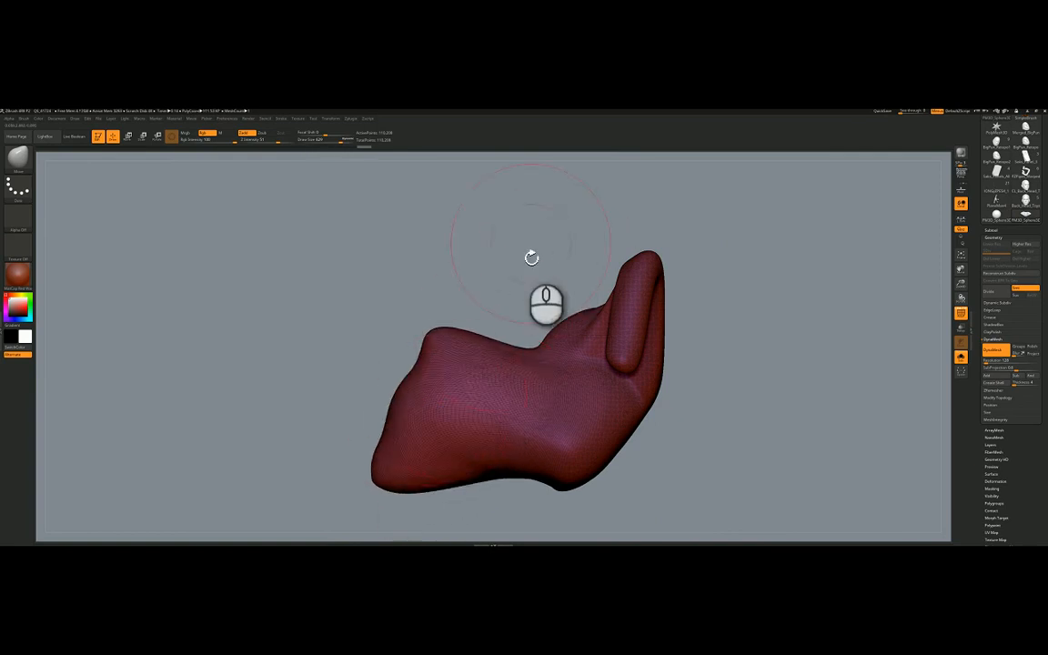
left_click_drag(496, 248, 569, 279, "ctrl")
Show the polygon wireframe, examine the remeshed snout's polygon distribution up close, and hide the wireframe again.
mouse_move(525, 331)
right_mouse_down()
mouse_move(542, 326)
mouse_move(541, 349)
mouse_move(500, 363)
mouse_move(671, 335)
mouse_move(585, 335)
mouse_move(591, 355)
mouse_move(540, 338)
mouse_move(550, 356)
mouse_move(571, 336)
mouse_move(474, 340)
mouse_move(485, 353)
mouse_move(678, 323)
mouse_move(511, 338)
right_mouse_up()
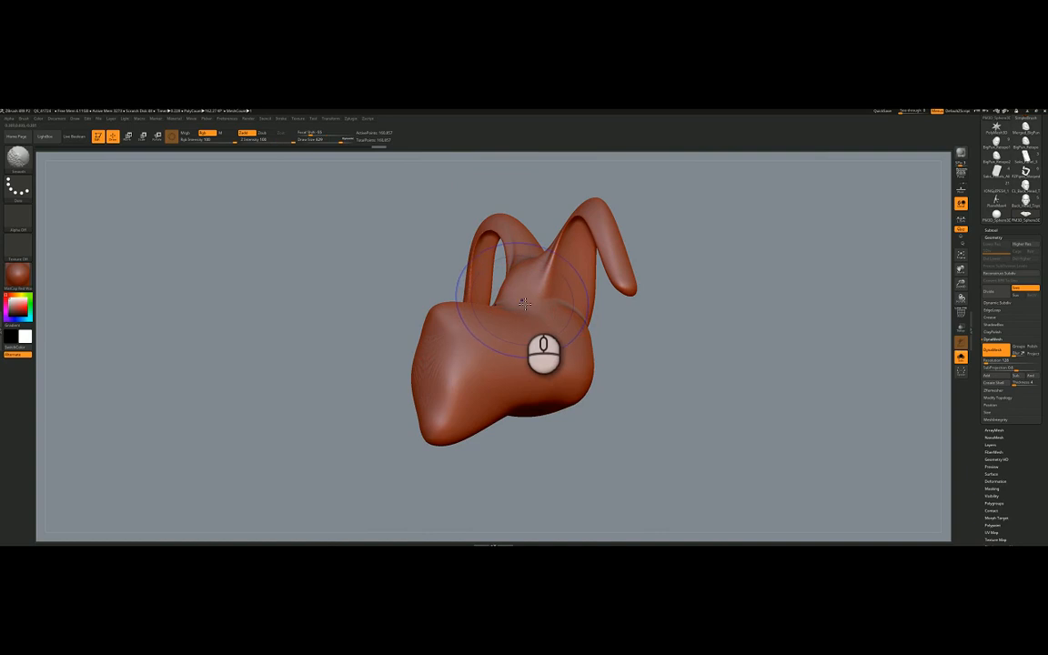
key("shift+f")
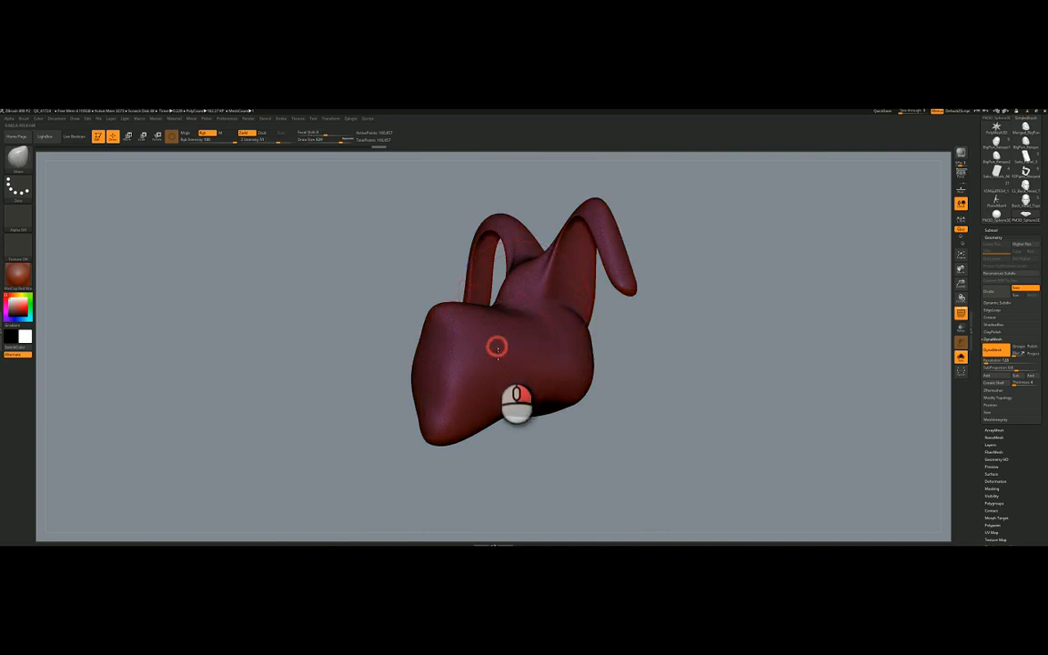
right_click_drag(498, 352, 515, 380)
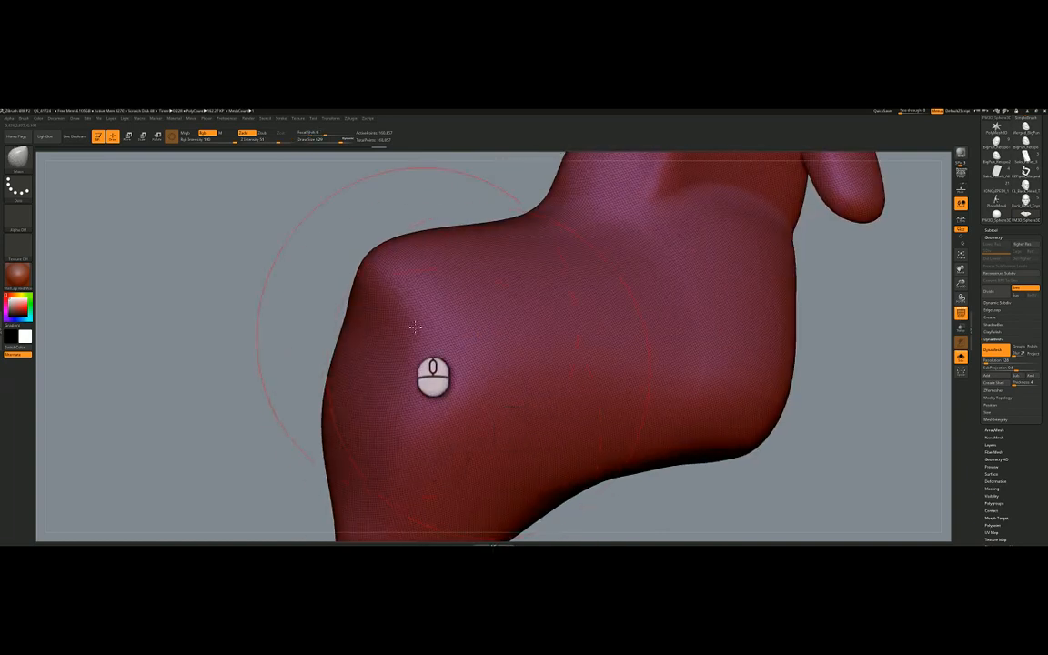
right_click_drag(433, 319, 376, 307)
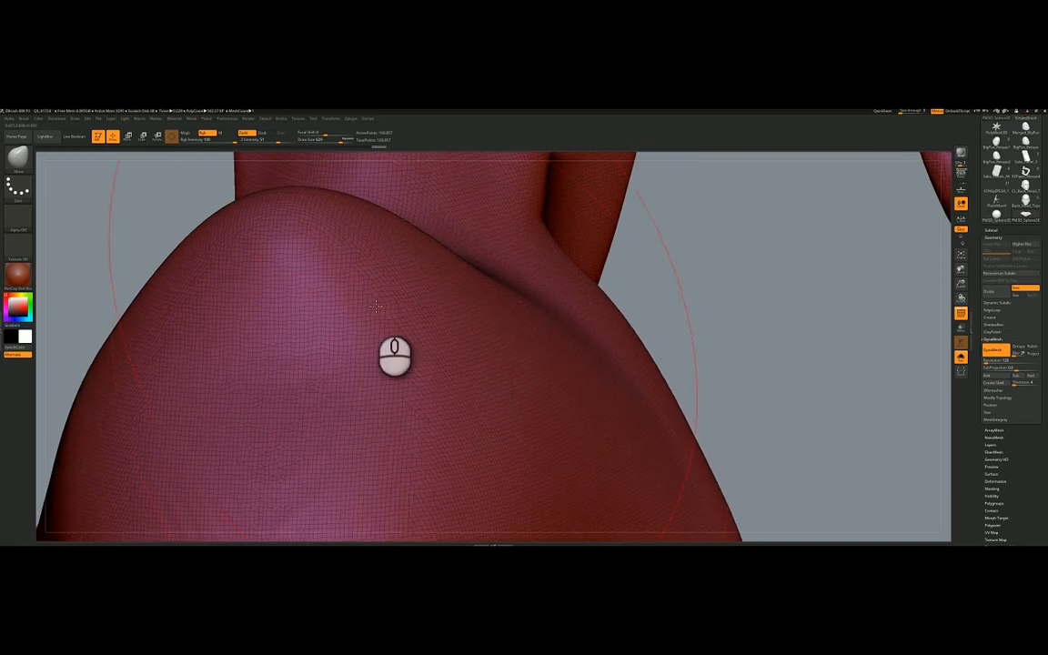
right_click_drag(440, 358, 590, 333, "ctrl")
key("shift+f")
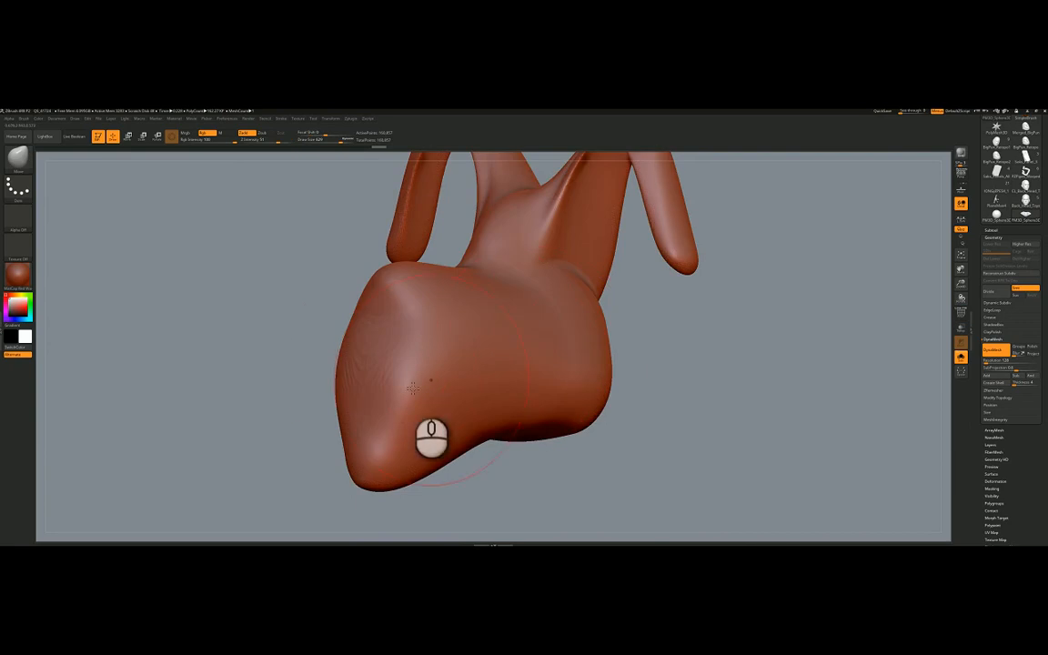
Smooth the front and upper surfaces of the snout and turn the polygon wireframe display on.
right_click_drag(368, 366, 381, 353)
mouse_move(372, 338)
left_mouse_down("shift")
mouse_move(370, 360)
mouse_move(402, 415)
mouse_move(465, 383)
mouse_move(450, 395)
left_mouse_up("shift")
mouse_move(514, 363)
right_mouse_down()
mouse_move(445, 344)
mouse_move(450, 336)
right_mouse_up()
mouse_move(485, 306)
left_mouse_down("shift")
mouse_move(363, 321)
mouse_move(371, 324)
left_mouse_up("shift")
mouse_move(463, 342)
right_mouse_down()
mouse_move(473, 342)
mouse_move(370, 289)
mouse_move(429, 326)
mouse_move(394, 288)
mouse_move(356, 290)
right_mouse_up()
mouse_move(503, 403)
right_mouse_down()
mouse_move(404, 299)
mouse_move(426, 312)
mouse_move(380, 360)
mouse_move(396, 328)
mouse_move(469, 358)
mouse_move(434, 326)
mouse_move(600, 257)
mouse_move(596, 288)
mouse_move(565, 286)
mouse_move(609, 276)
mouse_move(696, 316)
mouse_move(743, 407)
mouse_move(537, 289)
mouse_move(431, 344)
mouse_move(300, 331)
mouse_move(404, 372)
mouse_move(416, 339)
mouse_move(490, 350)
mouse_move(449, 342)
mouse_move(492, 337)
mouse_move(444, 349)
right_mouse_up()
key("shift+f")
right_click_drag(551, 341, 543, 335)
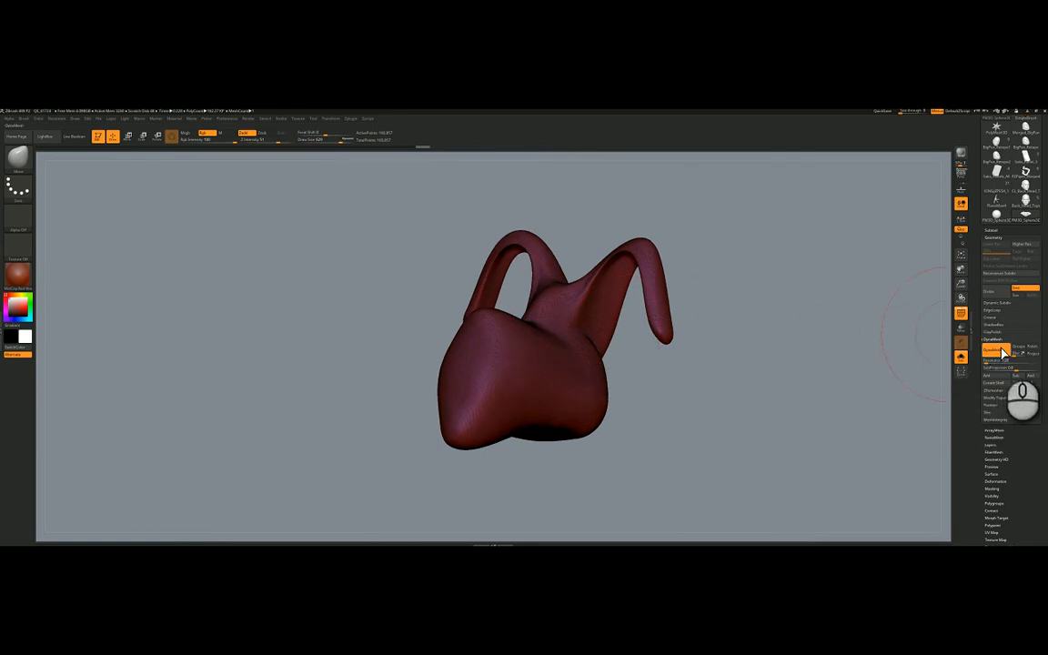
Remesh the model with ZRemesher at a target polygon count of 0.1.
left_click(995, 343)
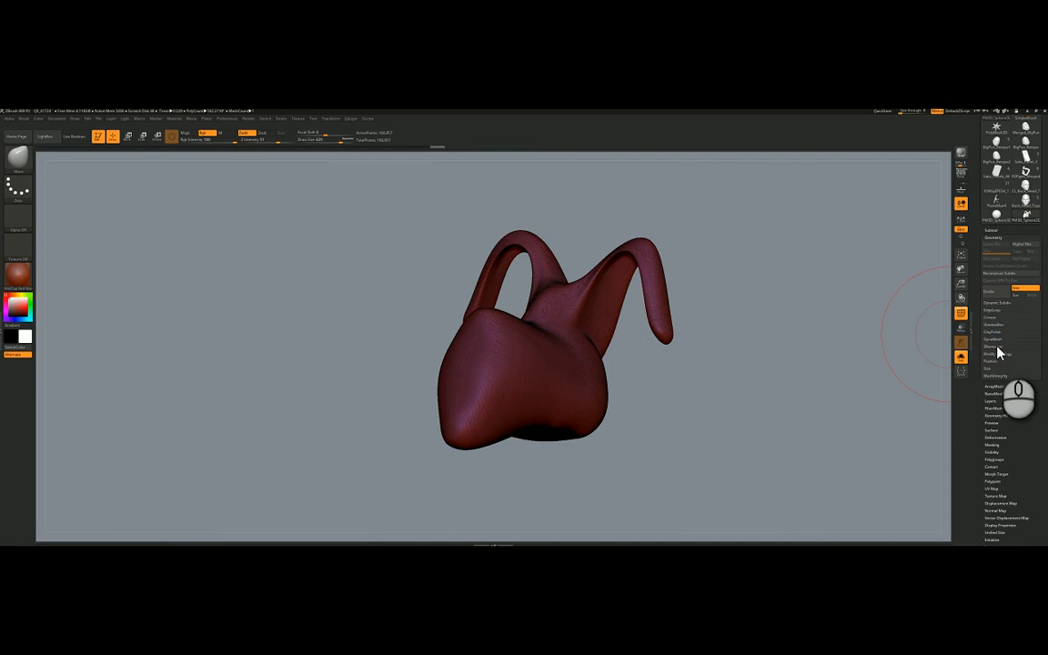
left_click(997, 346)
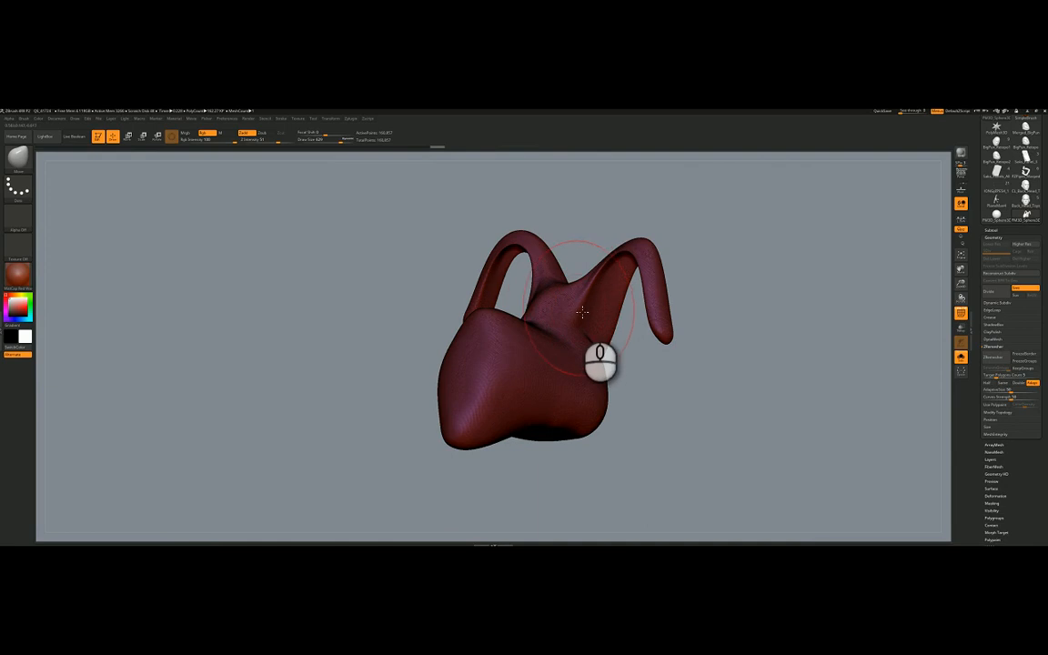
left_click_drag(576, 314, 586, 328)
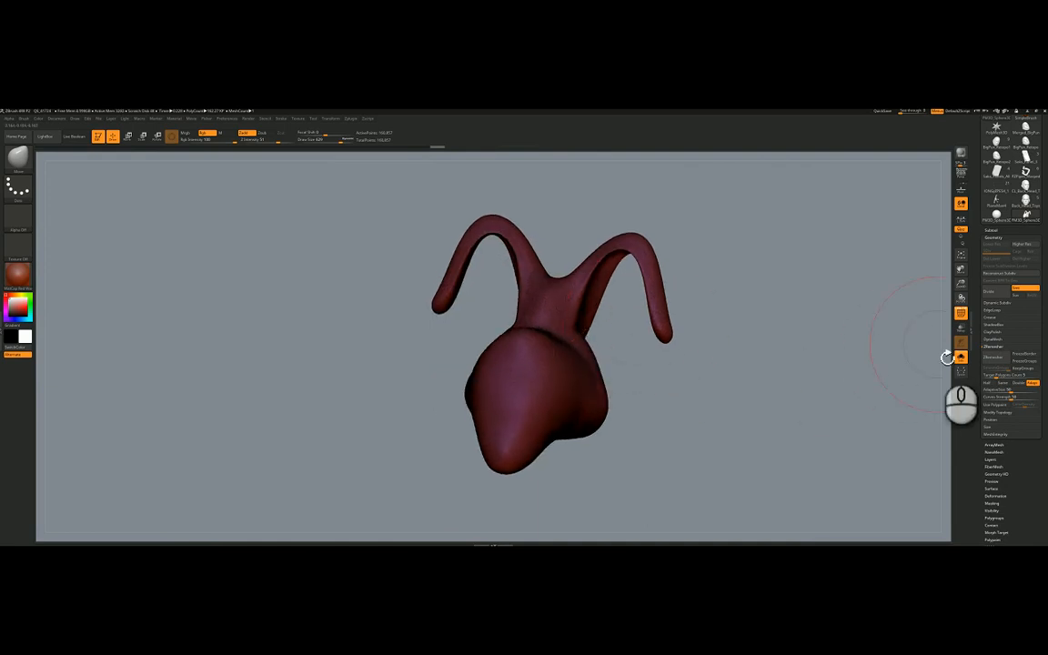
left_click_drag(1002, 375, 988, 377)
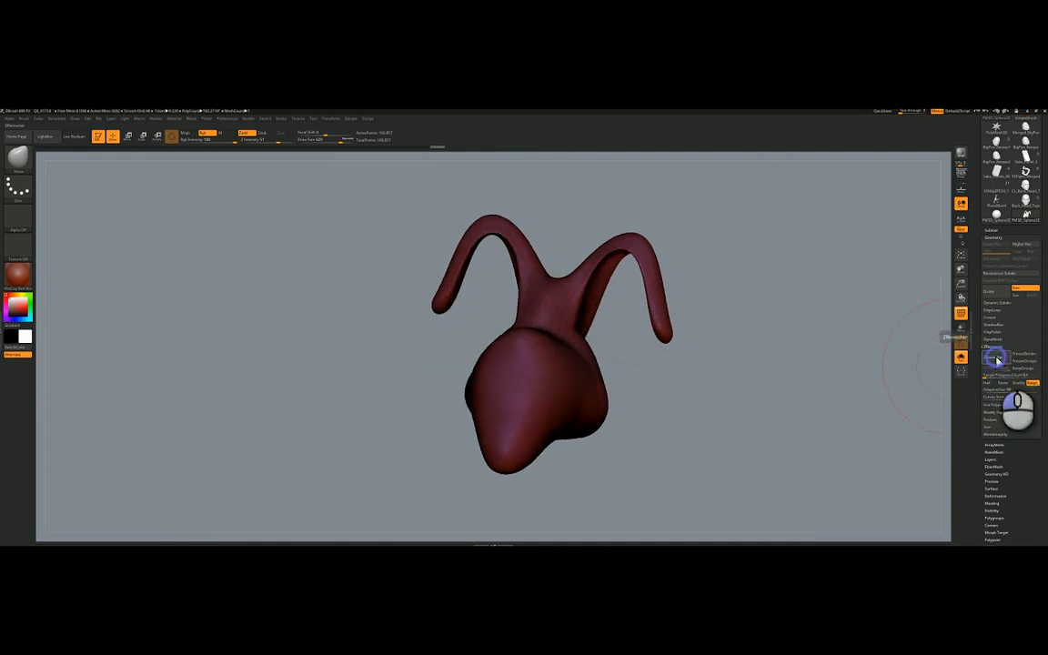
left_click(998, 360)
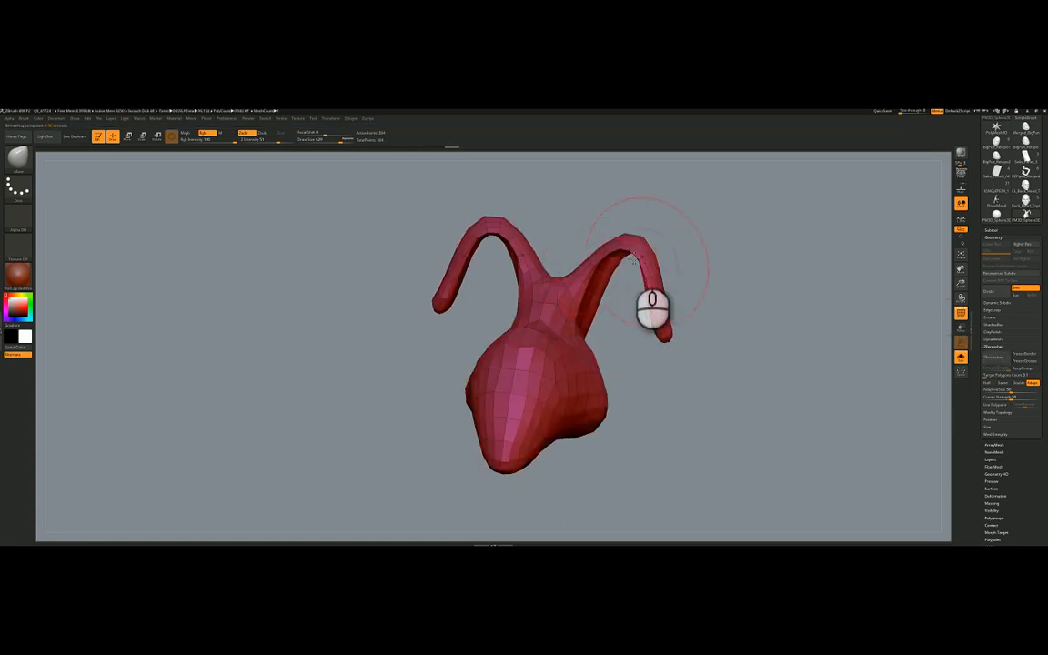
Subdivide the low-poly model to level 3 and hide the polygon wireframe to inspect the arms.
right_click_drag(601, 335, 539, 348)
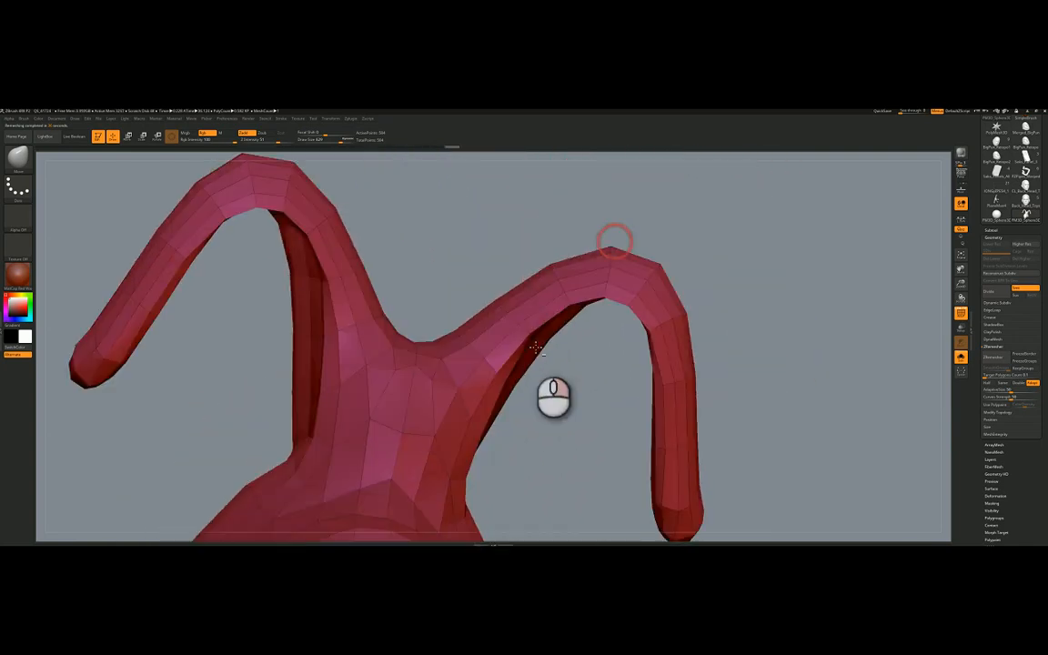
right_click_drag(622, 327, 547, 343)
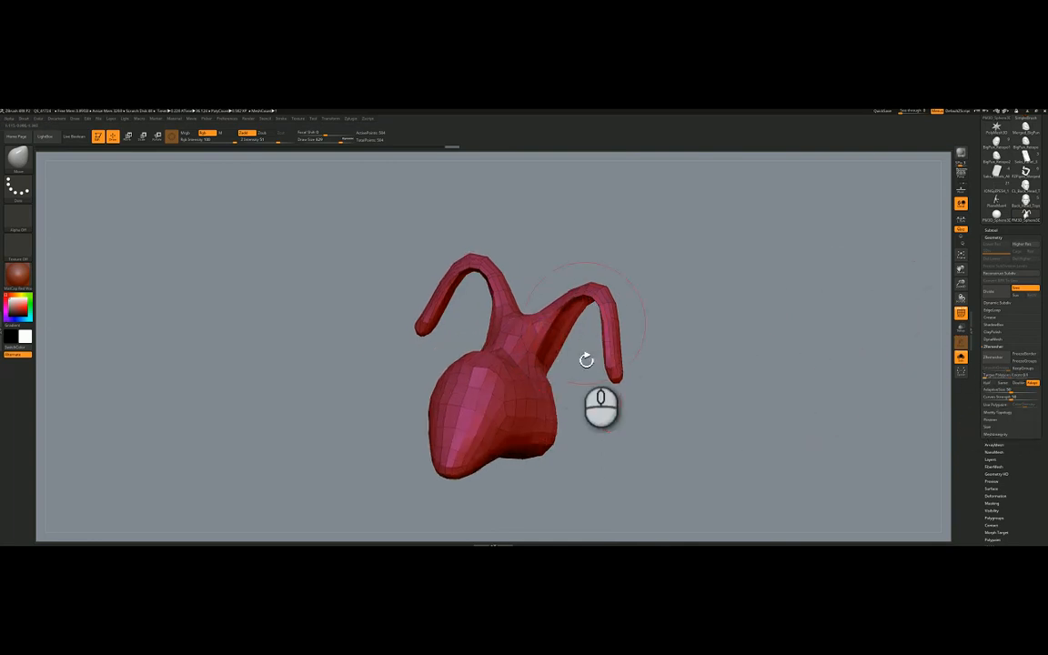
mouse_move(533, 314)
right_mouse_down()
mouse_move(591, 308)
mouse_move(591, 293)
mouse_move(581, 318)
mouse_move(494, 358)
mouse_move(487, 375)
mouse_move(616, 338)
mouse_move(589, 354)
mouse_move(606, 356)
right_mouse_up()
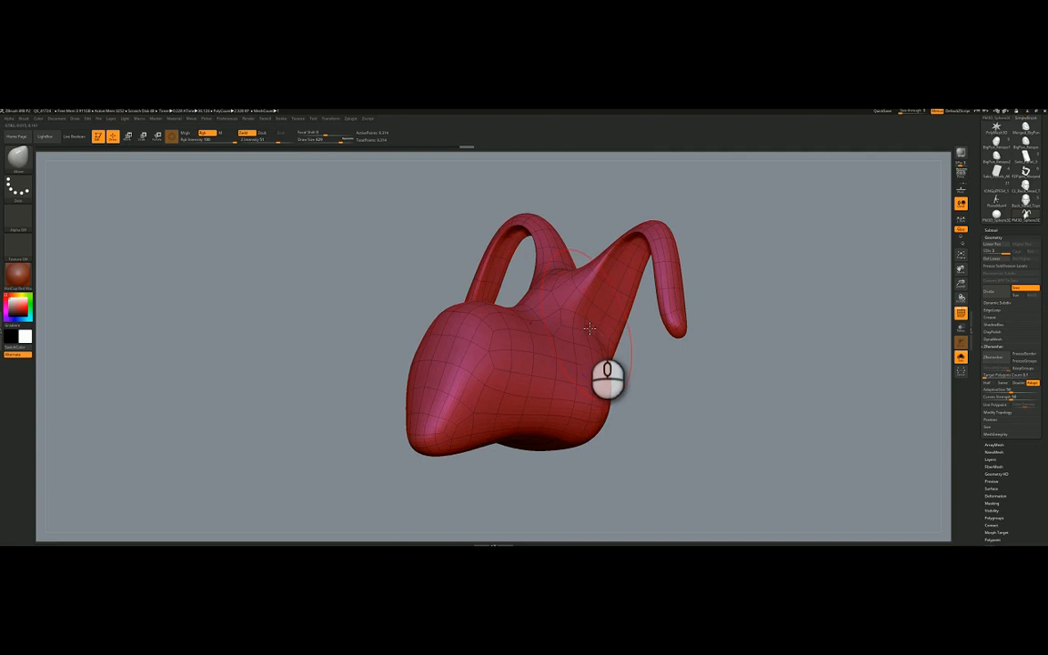
key("shift+f")
right_click_drag(577, 325, 531, 231)
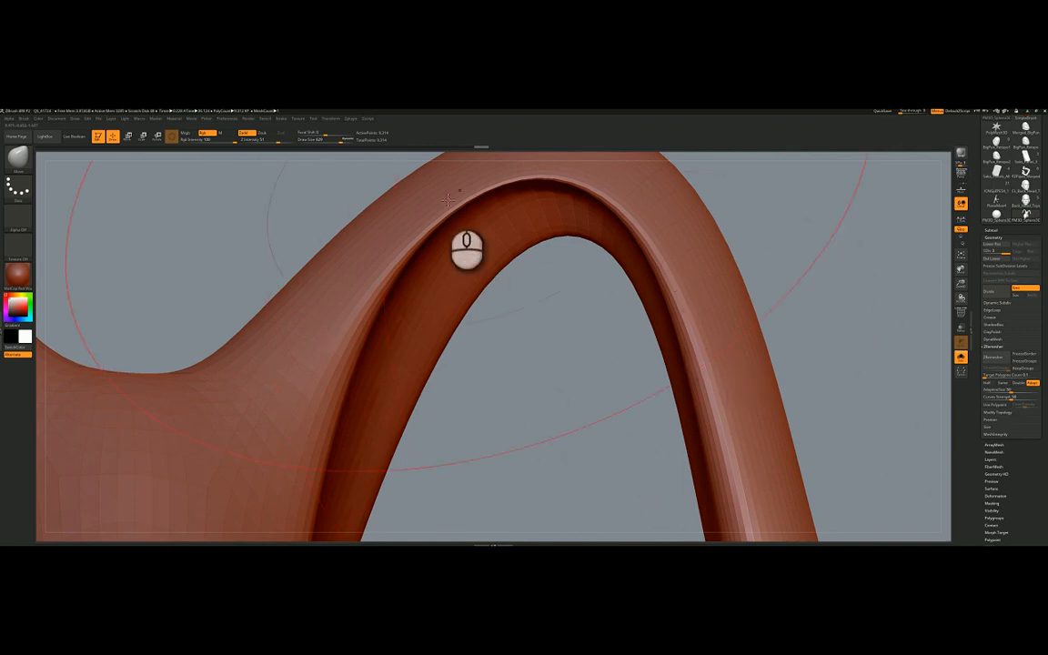
right_click_drag(682, 318, 619, 302)
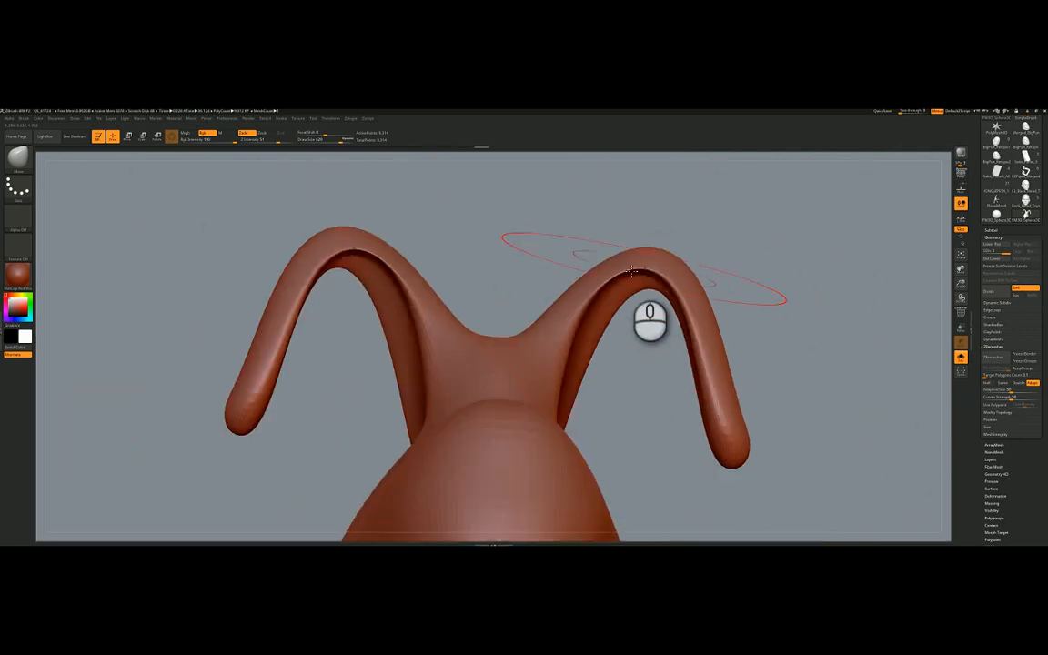
right_click_drag(557, 362, 492, 268)
Sculpt raised ridges down the base of both arms with a smaller Standard brush and smooth their lower ends.
left_click(18, 159)
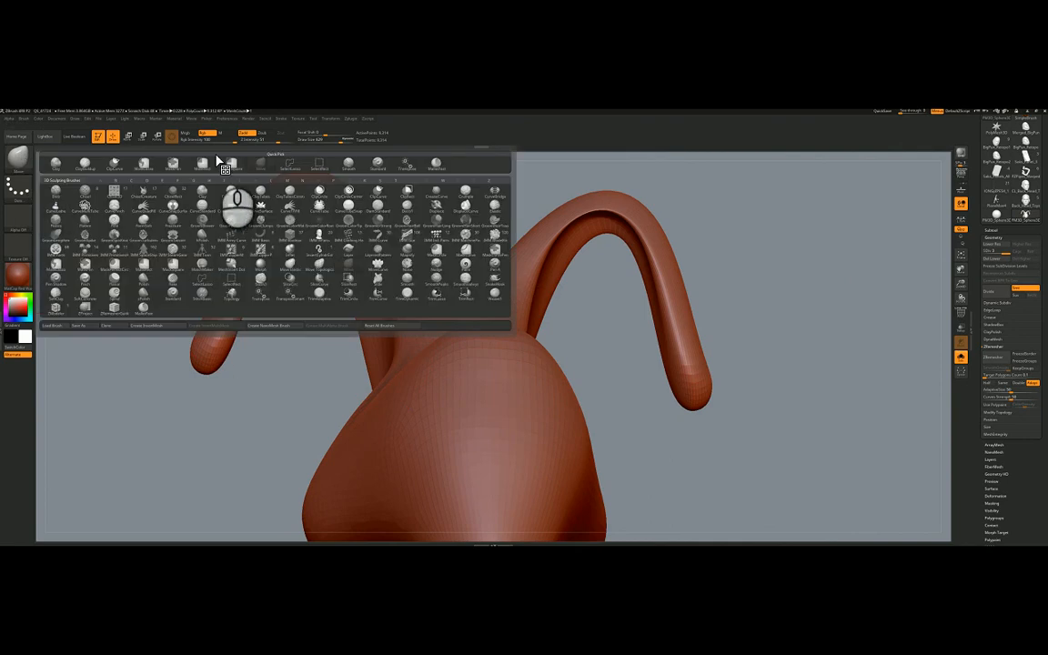
left_click(383, 163)
right_click(530, 273)
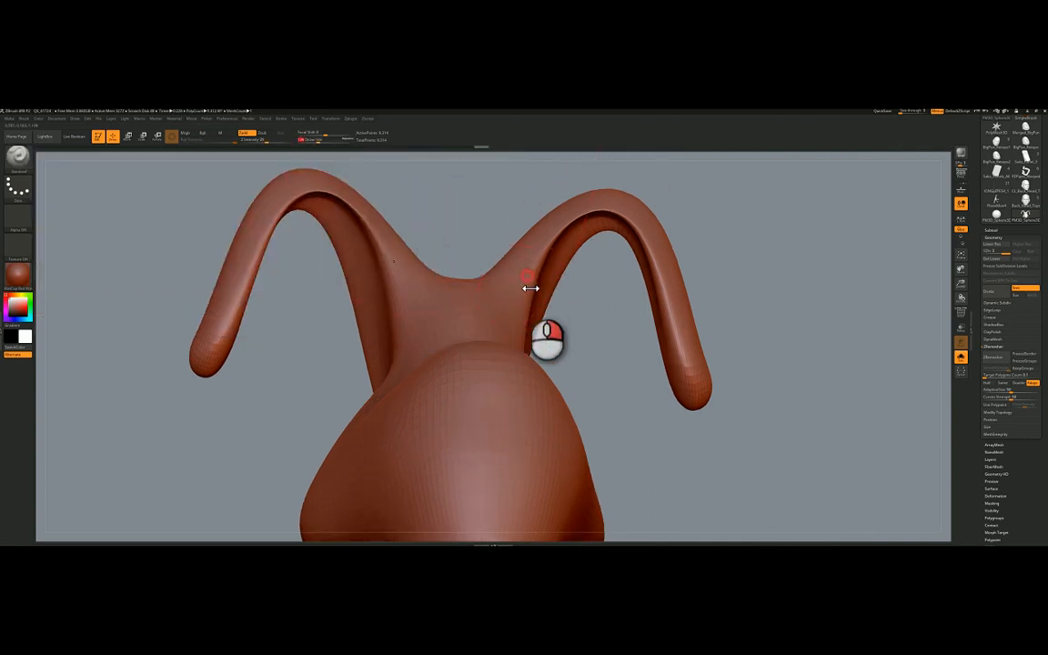
right_click_drag(512, 294, 564, 258)
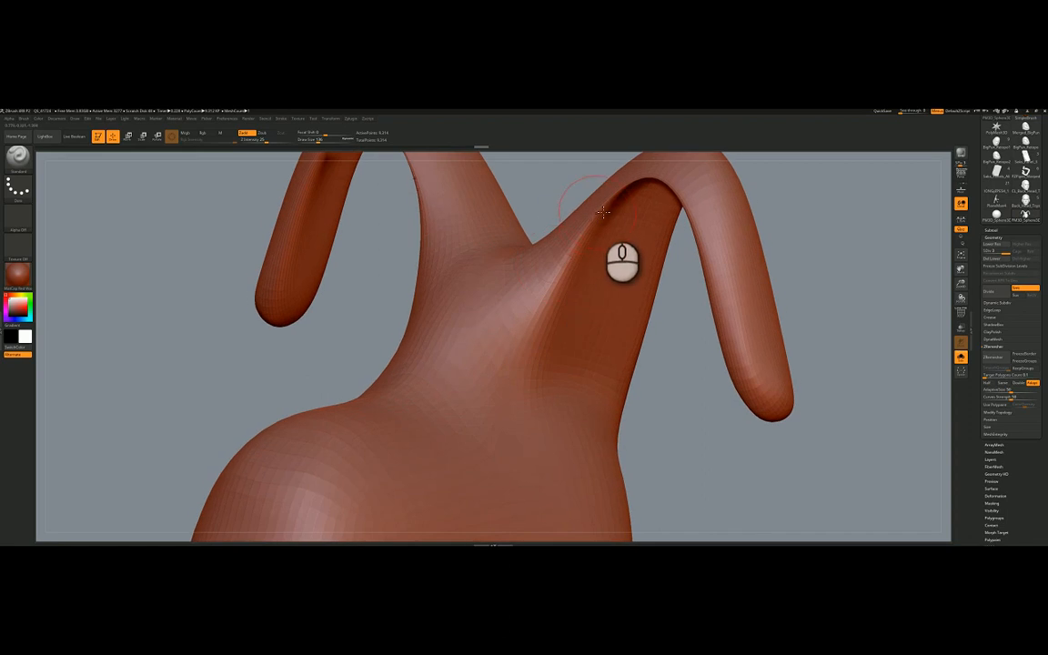
left_click_drag(598, 210, 523, 352)
mouse_move(576, 252)
left_mouse_down()
mouse_move(526, 352)
mouse_move(564, 273)
left_mouse_up()
mouse_move(604, 218)
left_mouse_down()
mouse_move(543, 313)
mouse_move(524, 511)
left_mouse_up()
left_click_drag(504, 369, 526, 404, "shift")
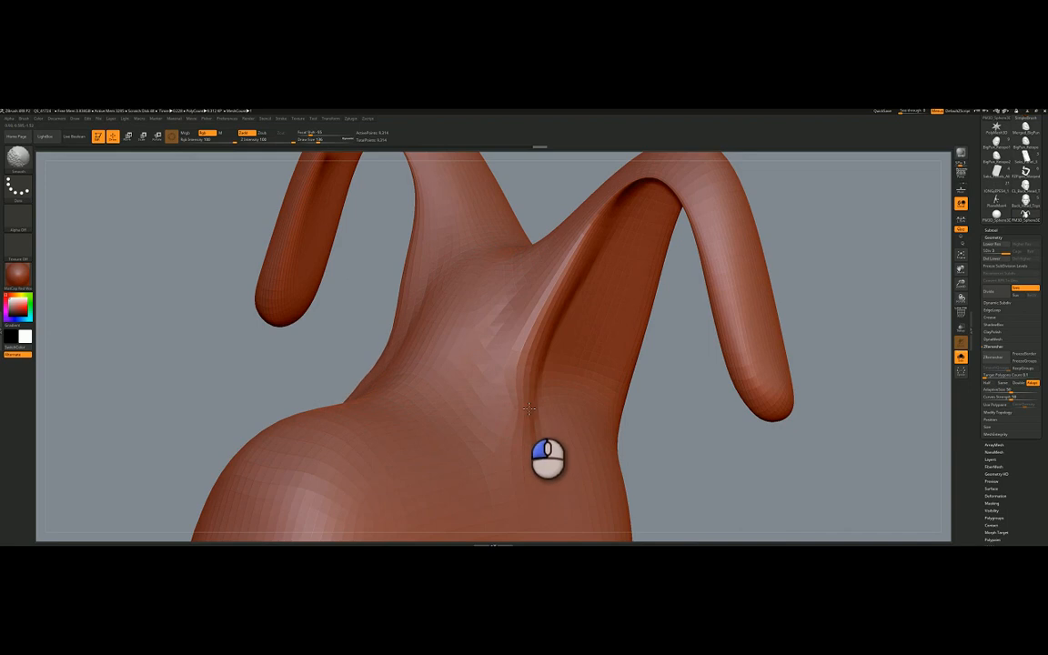
Delete the lower subdivision levels and convert the model to a DynaMesh at resolution 400.
mouse_move(526, 404)
right_mouse_down()
mouse_move(497, 292)
mouse_move(537, 304)
mouse_move(520, 339)
mouse_move(531, 307)
mouse_move(419, 282)
mouse_move(526, 327)
right_mouse_up()
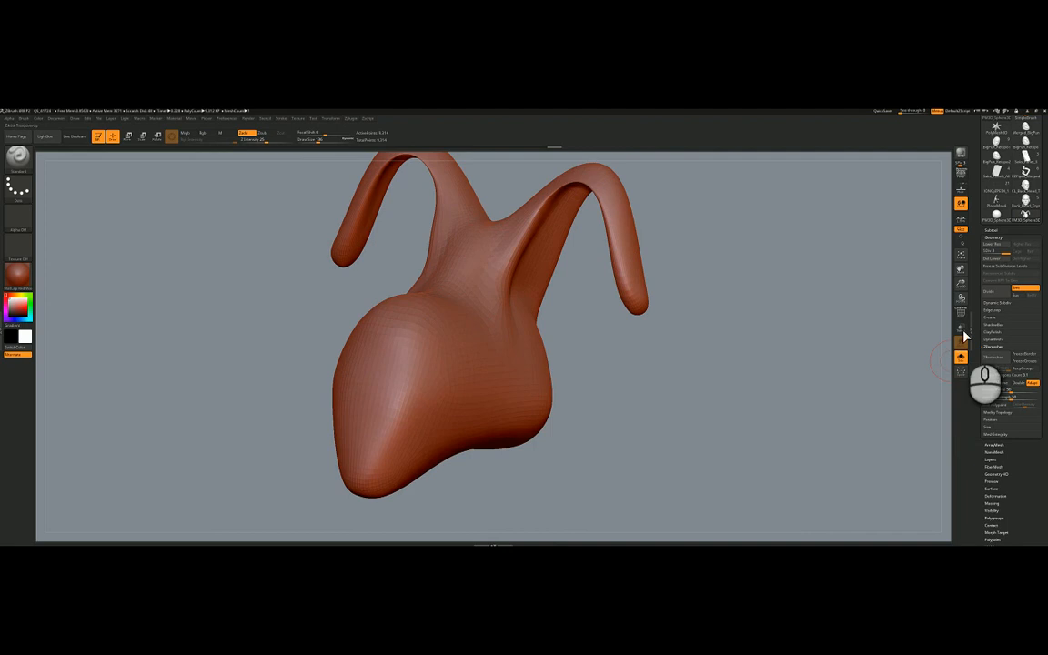
left_click(992, 344)
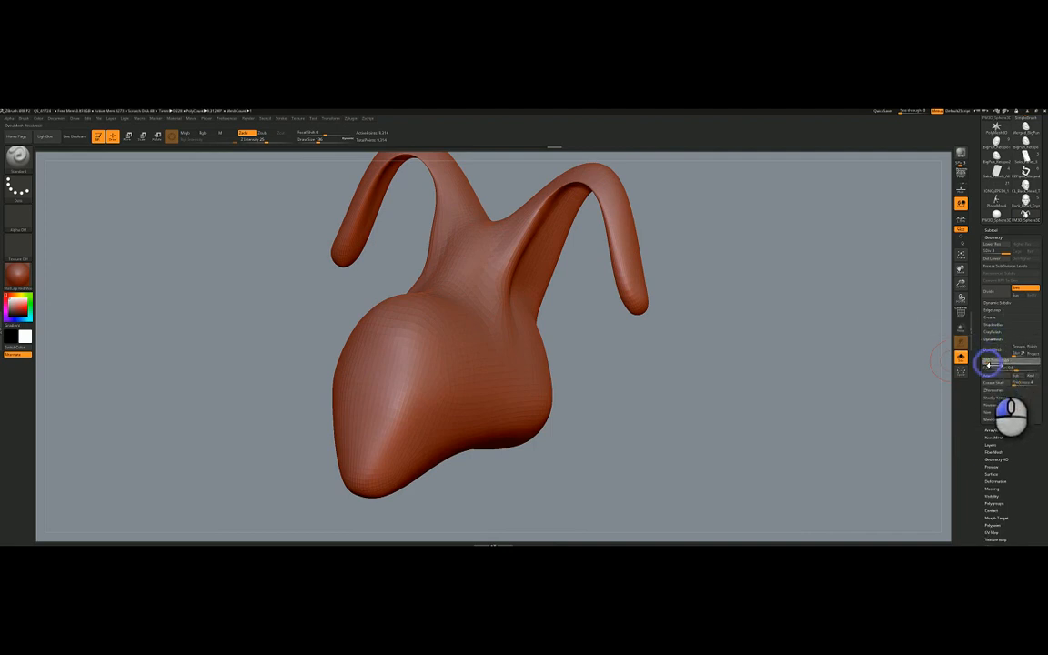
left_click(989, 364)
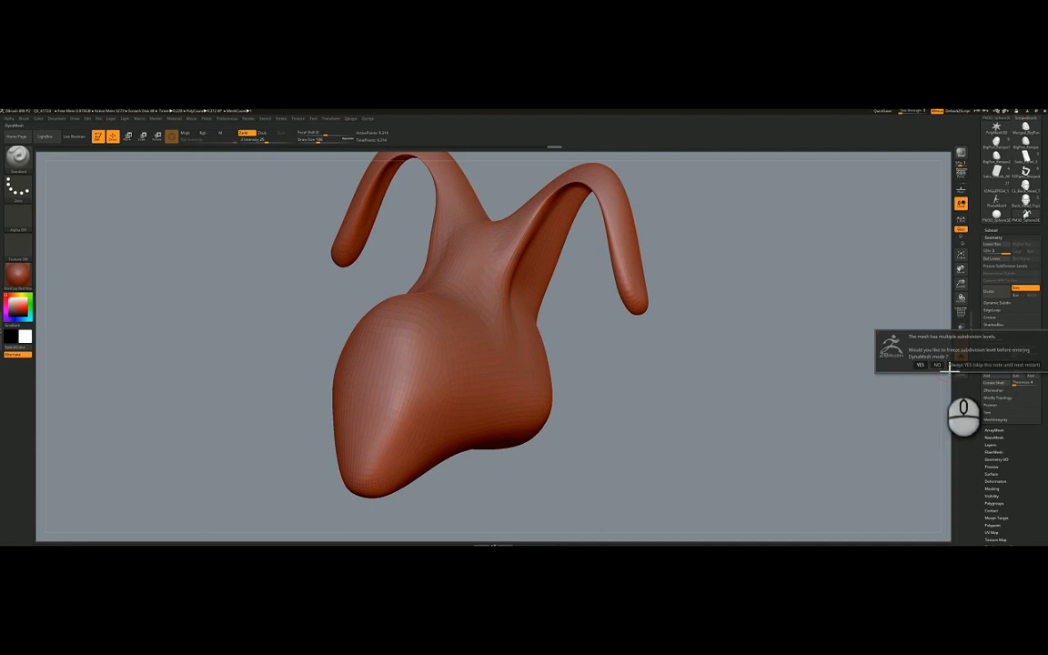
left_click(938, 365)
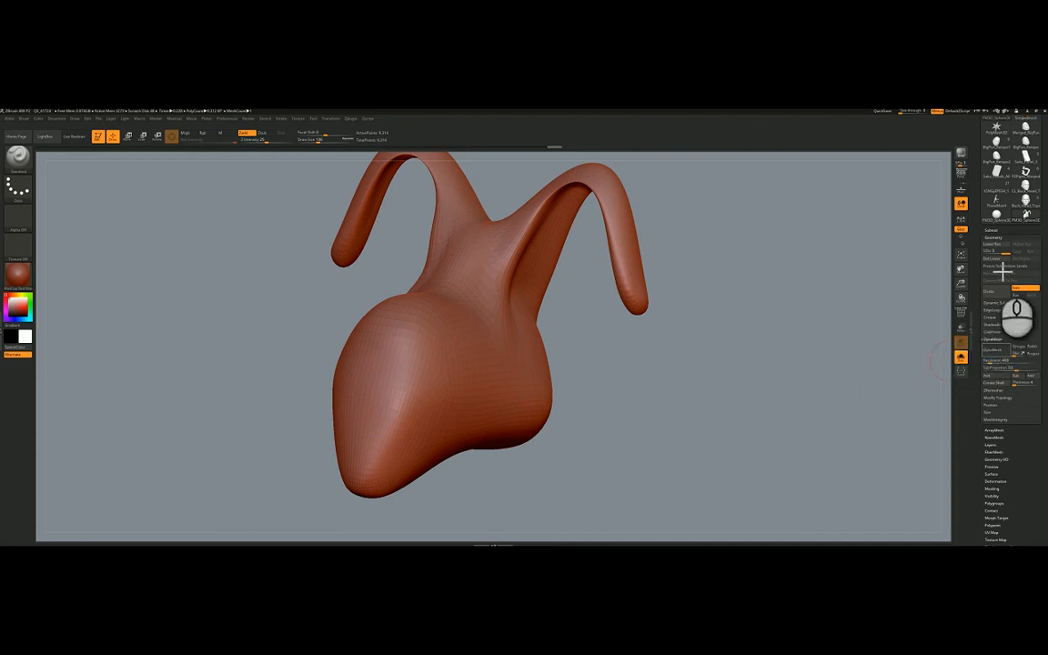
left_click(993, 260)
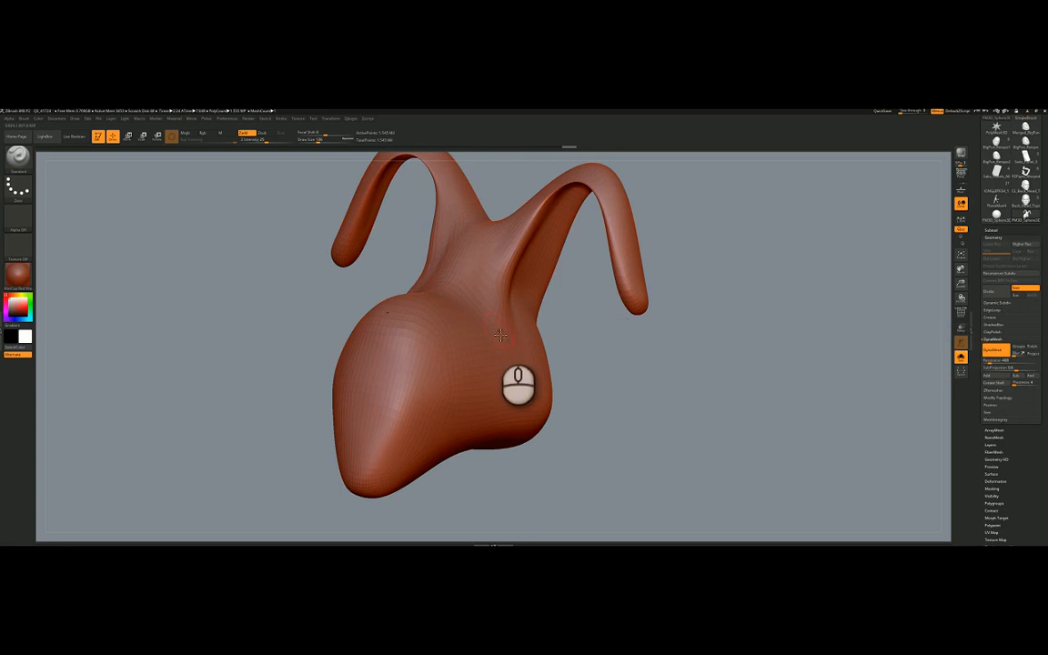
Show the polygon wireframe to examine the density of the new DynaMesh, and hide it again.
key("shift+f")
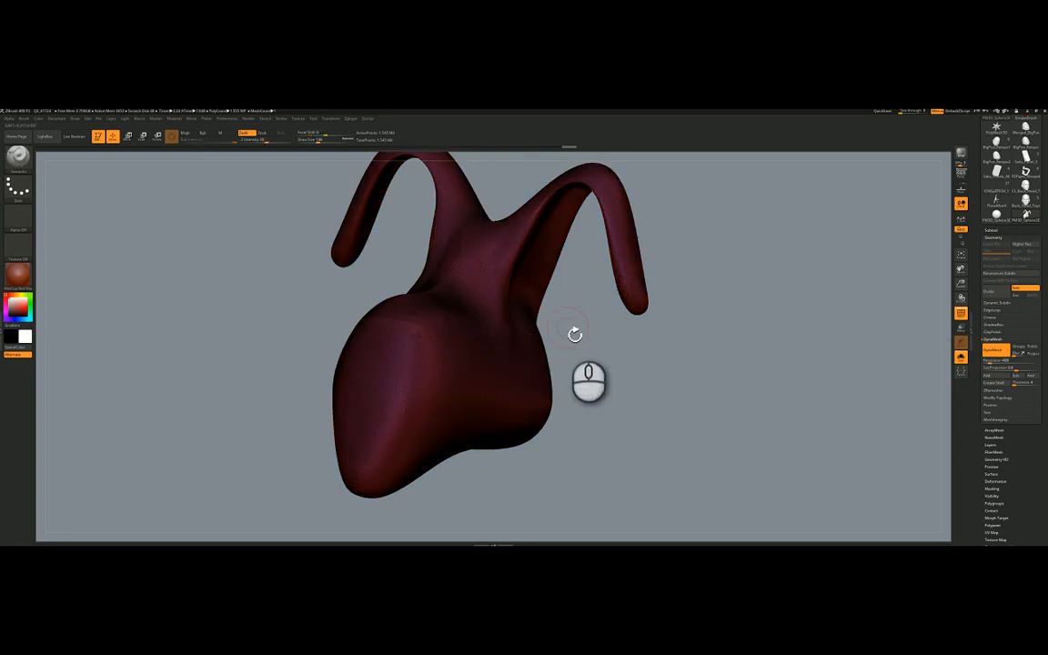
key("shift")
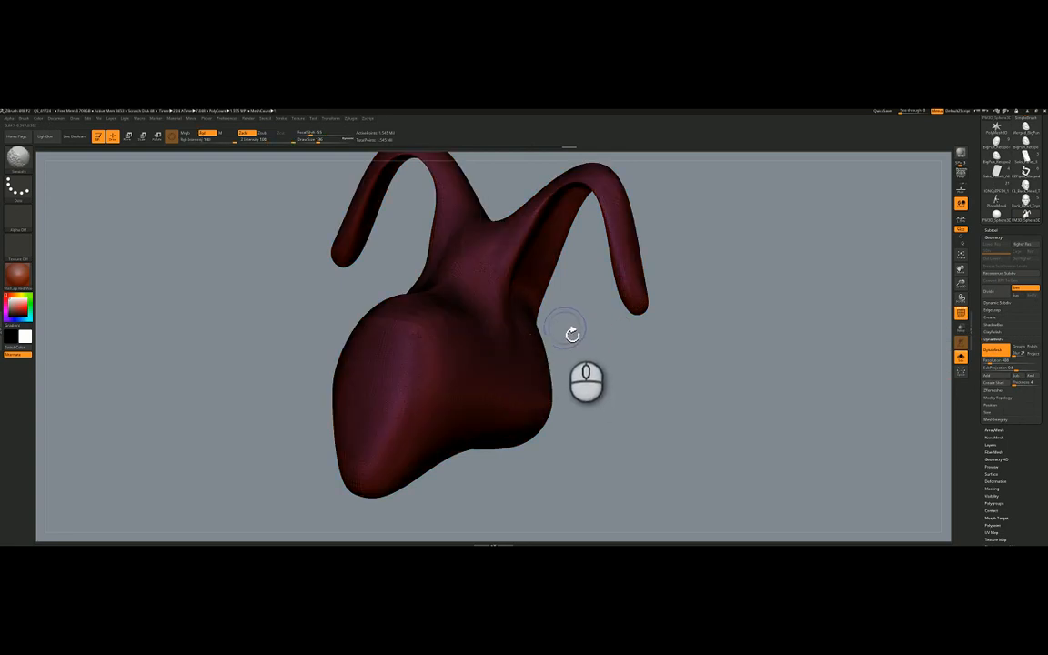
key("shift+f")
mouse_move(571, 334)
left_mouse_down()
mouse_move(499, 405)
mouse_move(447, 373)
left_mouse_up()
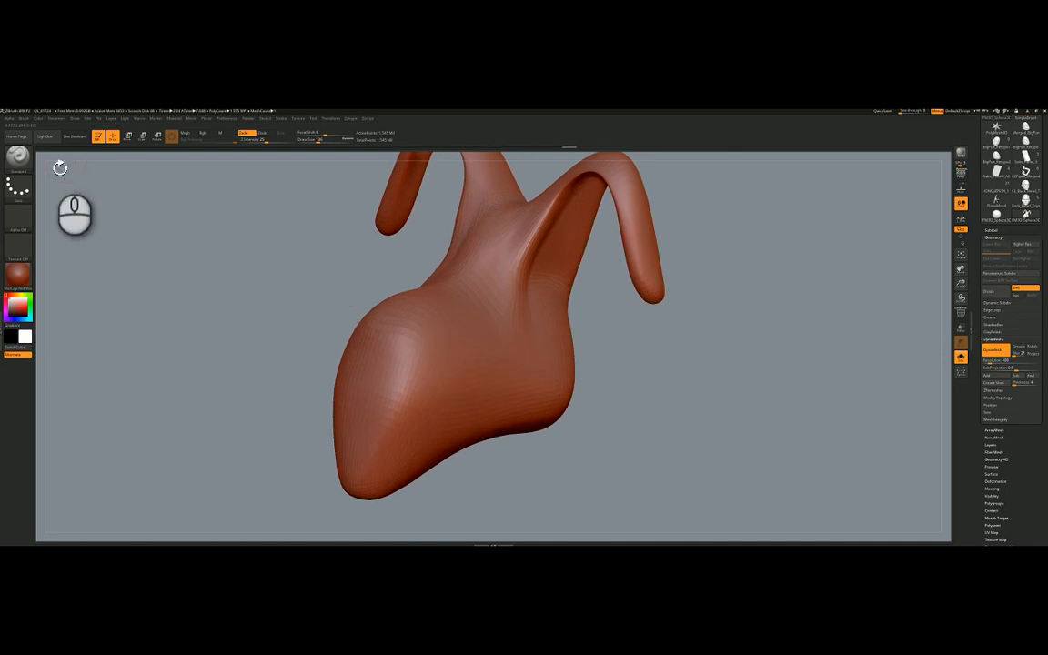
Pull a long spike out of each side of the body with an enlarged Move brush and raise a bump on top of each spike.
left_click(18, 160)
left_click(233, 150)
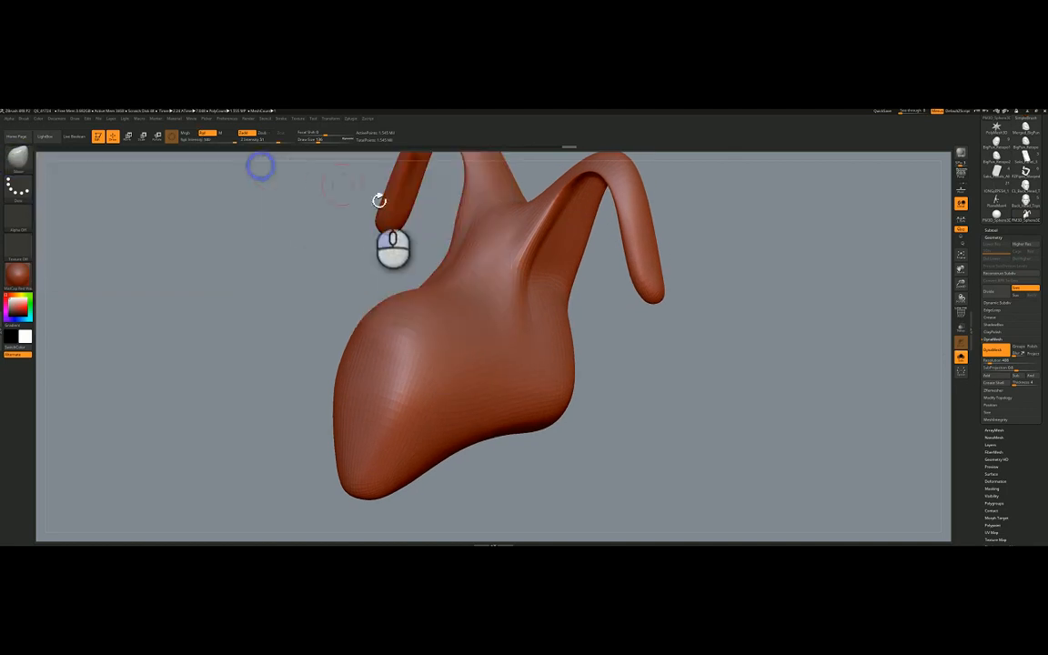
right_click(513, 320)
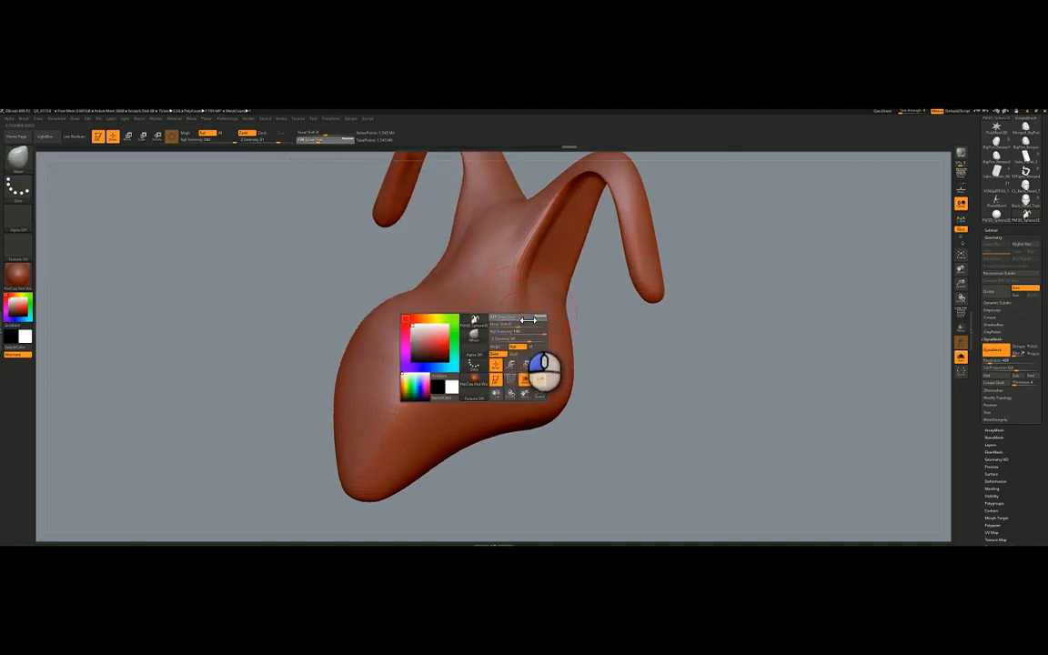
left_click(528, 321)
right_click_drag(496, 345, 499, 348)
mouse_move(484, 363)
left_mouse_down()
mouse_move(536, 345)
mouse_move(707, 341)
mouse_move(854, 393)
mouse_move(800, 386)
left_mouse_up()
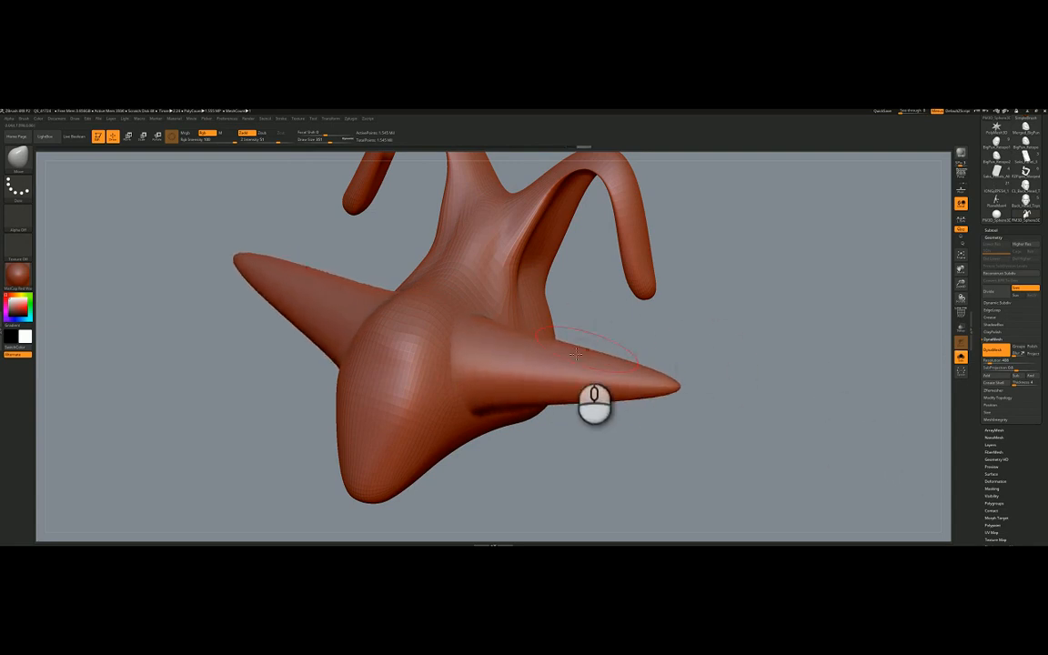
mouse_move(576, 353)
left_mouse_down()
mouse_move(545, 352)
mouse_move(582, 284)
left_mouse_up()
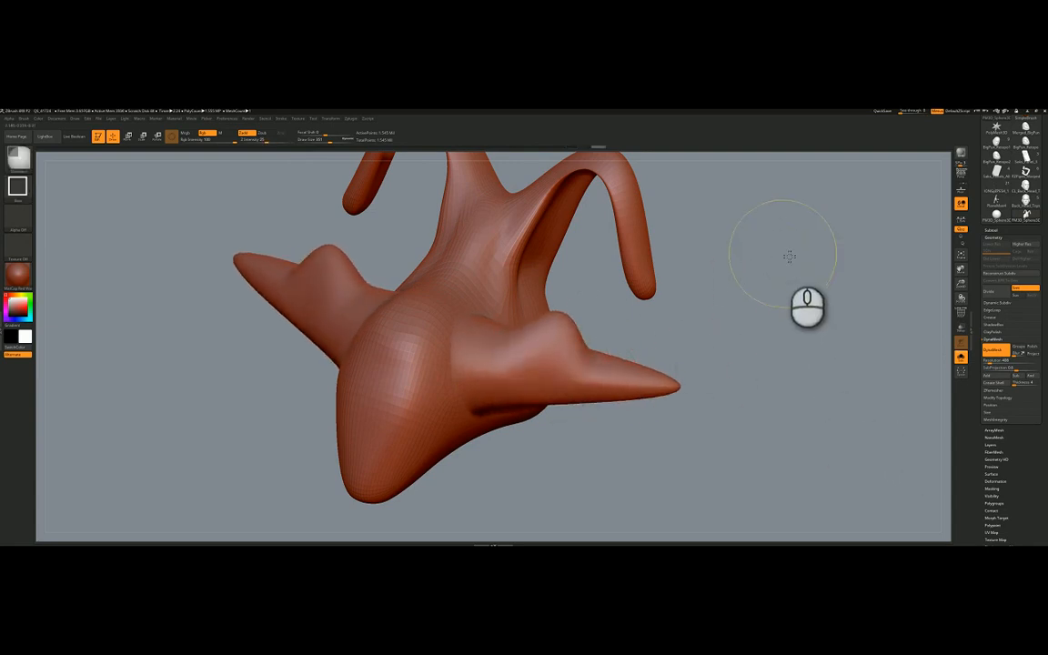
Re-DynaMesh the model to even out the stretched side spikes and check the new mesh density in the polygon wireframe.
left_click_drag(788, 257, 807, 322, "ctrl")
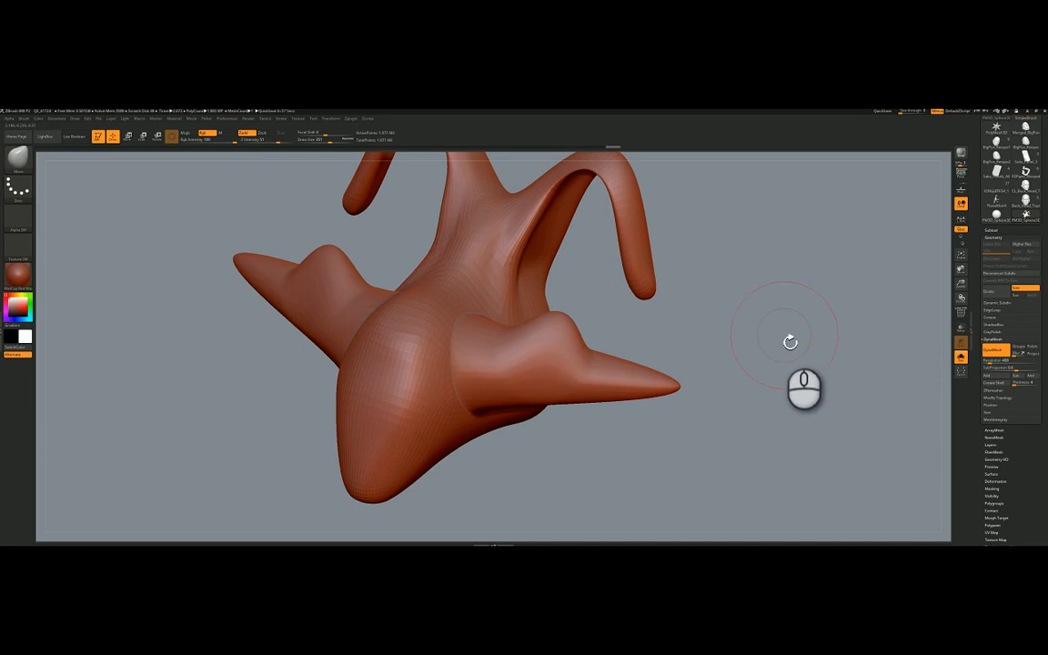
key("shift+f")
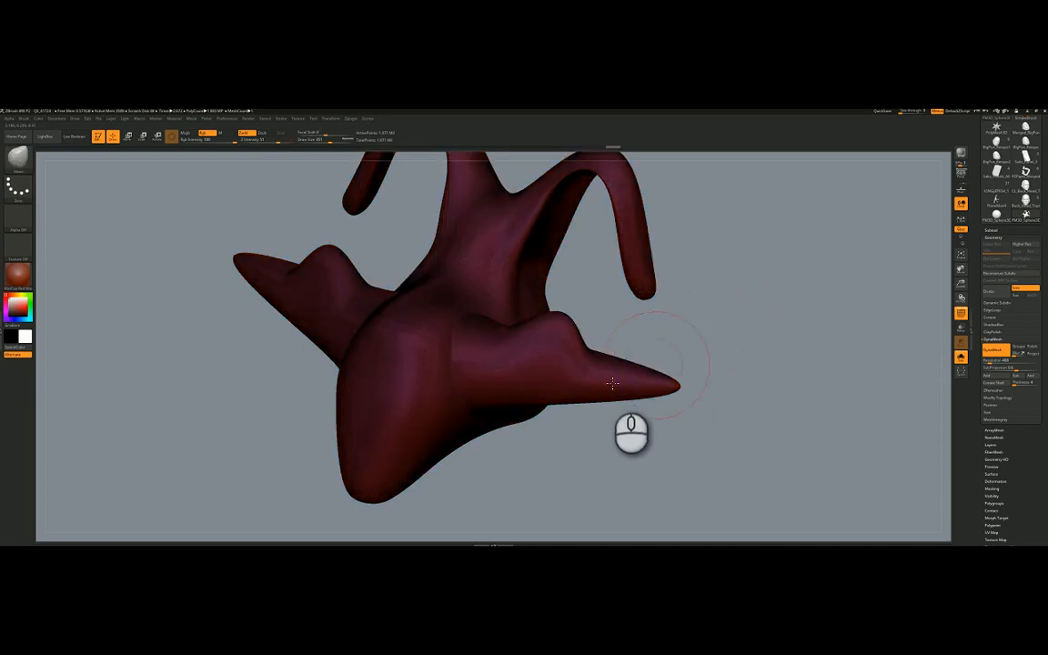
right_click_drag(503, 374, 527, 371, "ctrl")
key("shift+f")
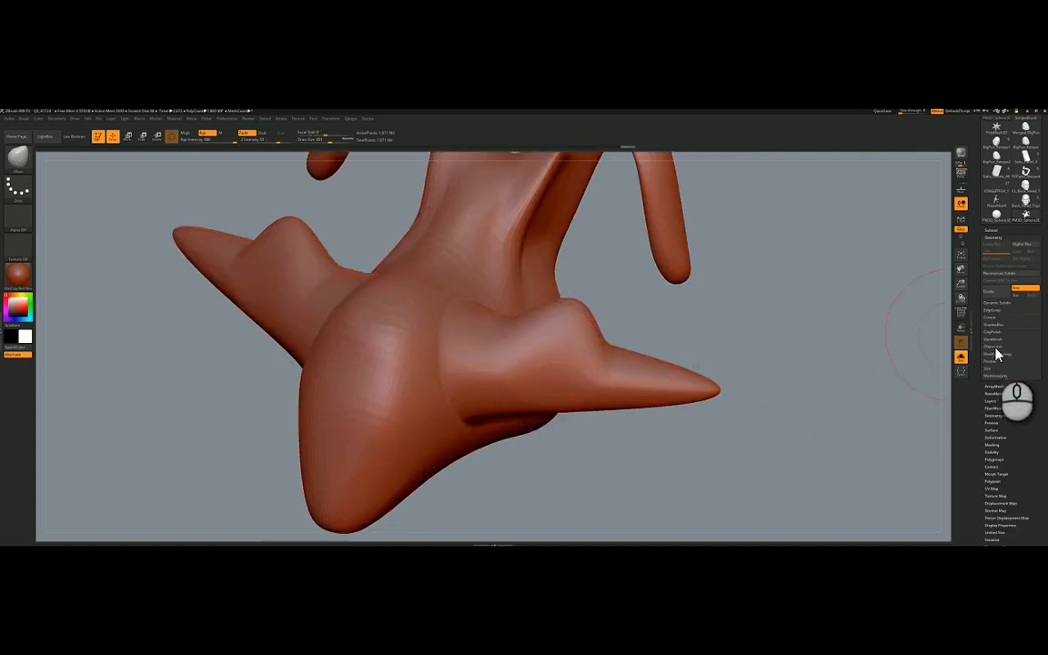
Retopologize the model with ZRemesher at a low target polygon count and examine the edge flow around the body and side spikes in wireframe.
left_click(994, 343)
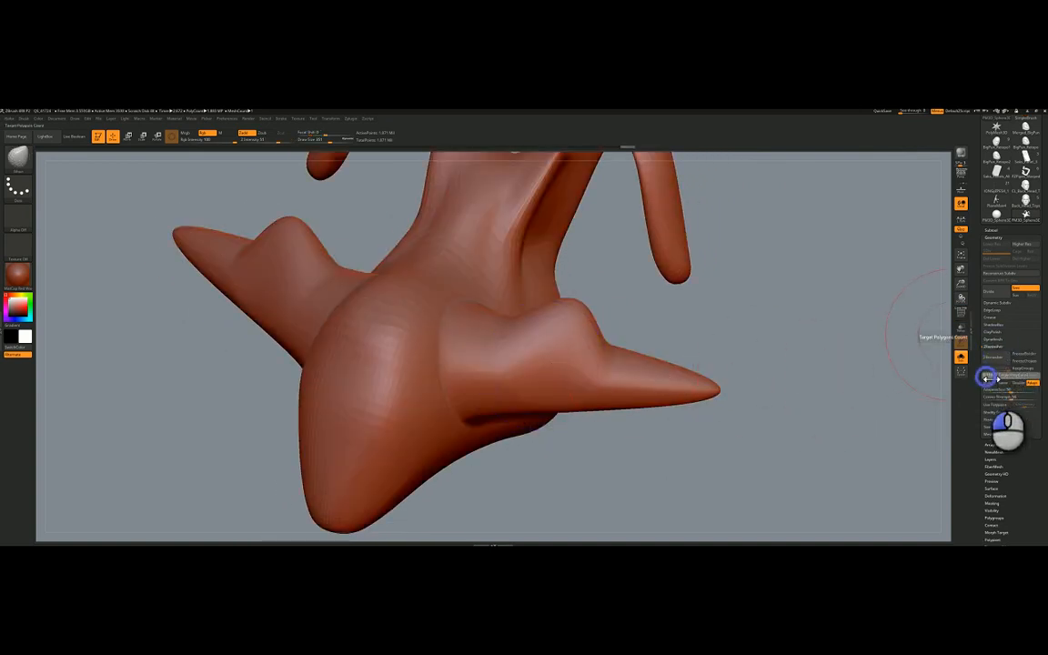
left_click_drag(991, 376, 987, 376)
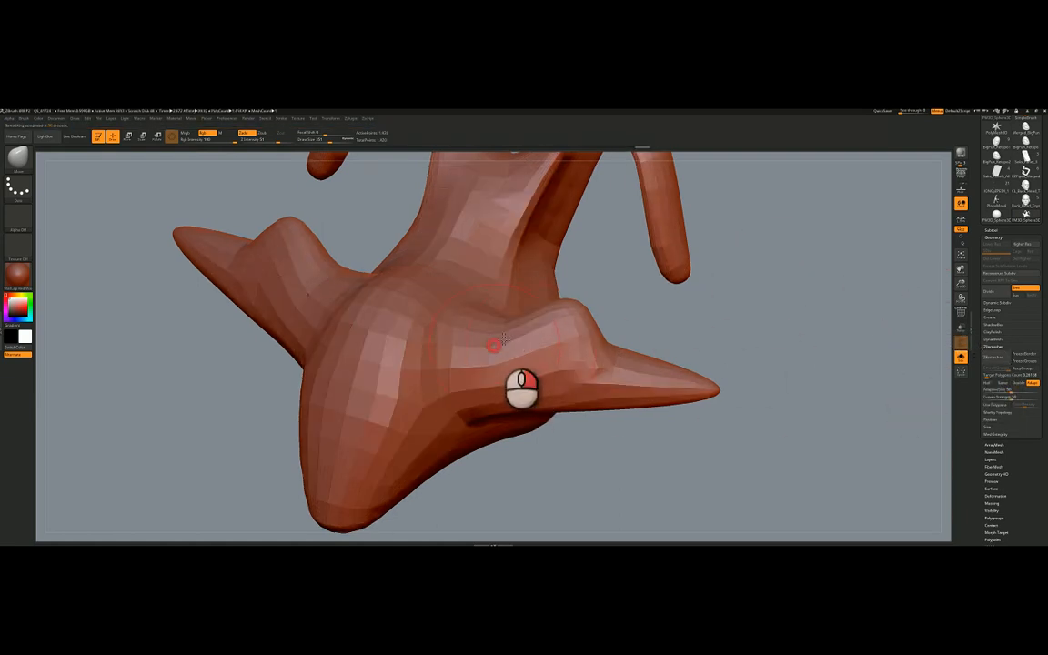
mouse_move(503, 338)
right_mouse_down()
mouse_move(515, 320)
mouse_move(487, 367)
mouse_move(508, 295)
mouse_move(462, 317)
mouse_move(476, 268)
mouse_move(473, 327)
mouse_move(522, 320)
mouse_move(515, 329)
mouse_move(515, 311)
mouse_move(481, 312)
mouse_move(528, 311)
mouse_move(553, 340)
mouse_move(486, 310)
mouse_move(492, 304)
mouse_move(507, 364)
mouse_move(522, 328)
mouse_move(764, 351)
right_mouse_up()
key("shift+f")
key("ctrl")
key("shift+f")
key("shift+f")
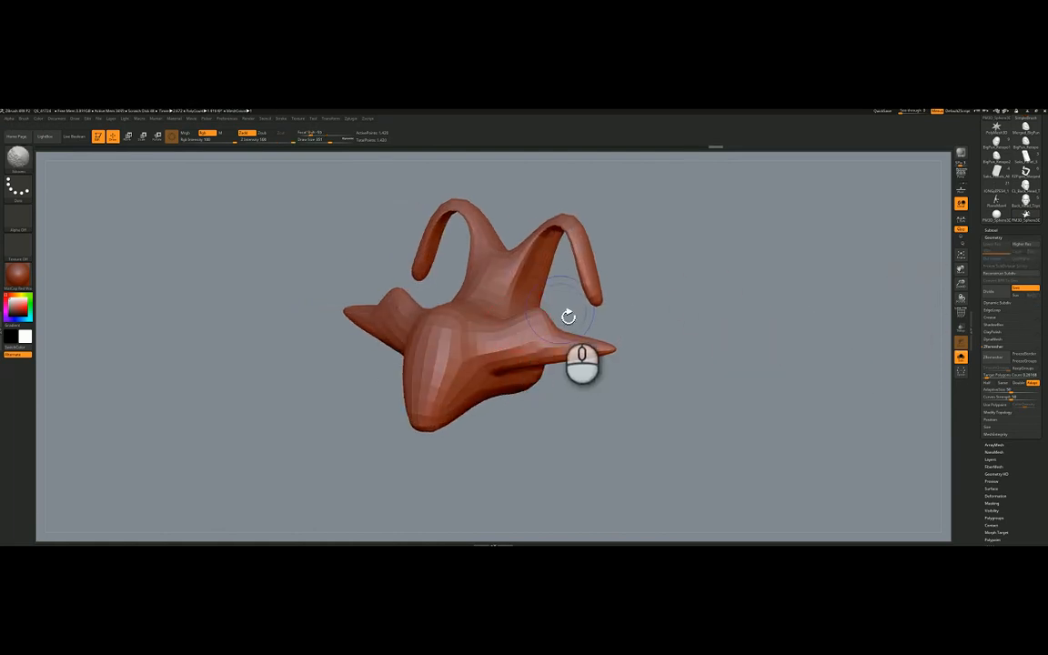
key("shift+f")
right_click_drag(541, 325, 611, 300, "ctrl")
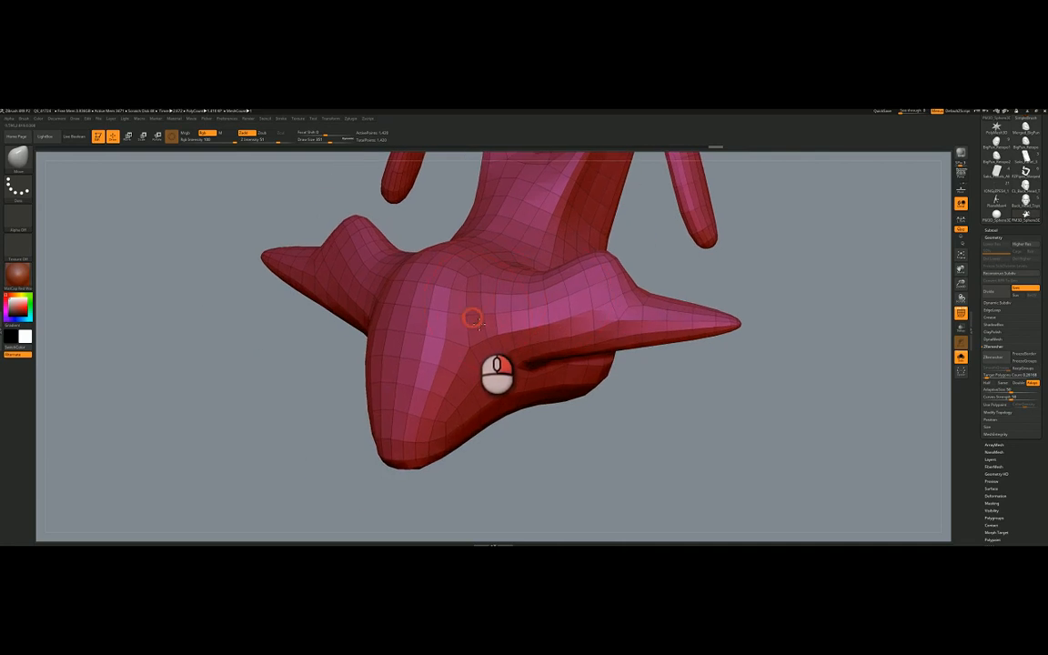
right_click_drag(473, 319, 502, 325)
right_click_drag(516, 285, 485, 283)
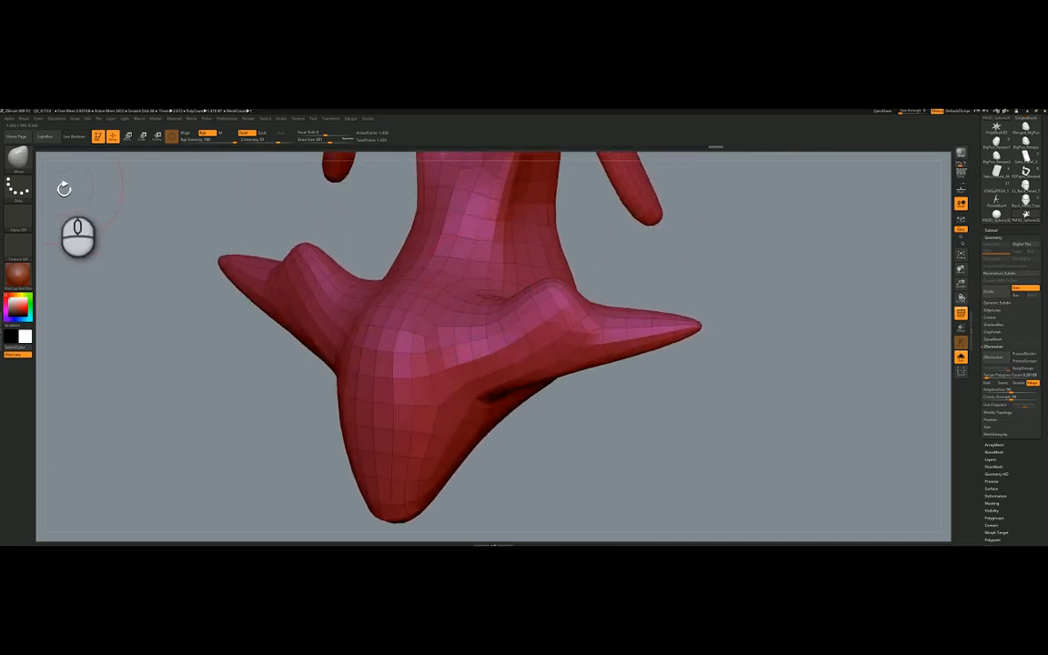
Draw two guide curves from the body's lower tip up to the arm base using the ZRemesherGuides brush at a smaller draw size.
left_click(24, 166)
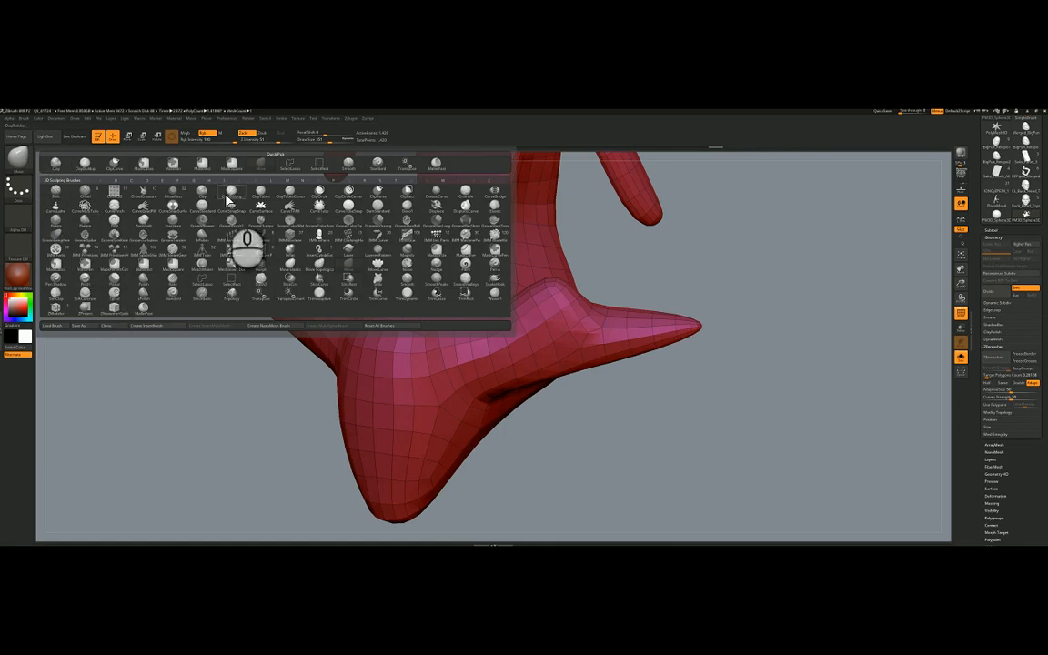
left_click(488, 179)
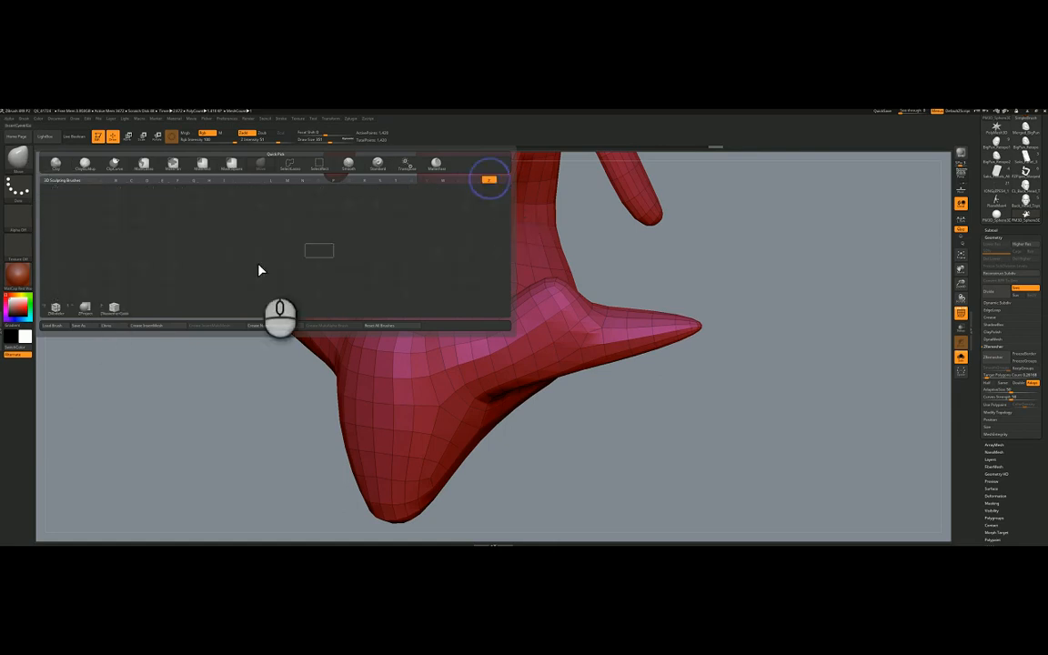
left_click(115, 309)
right_click(496, 297)
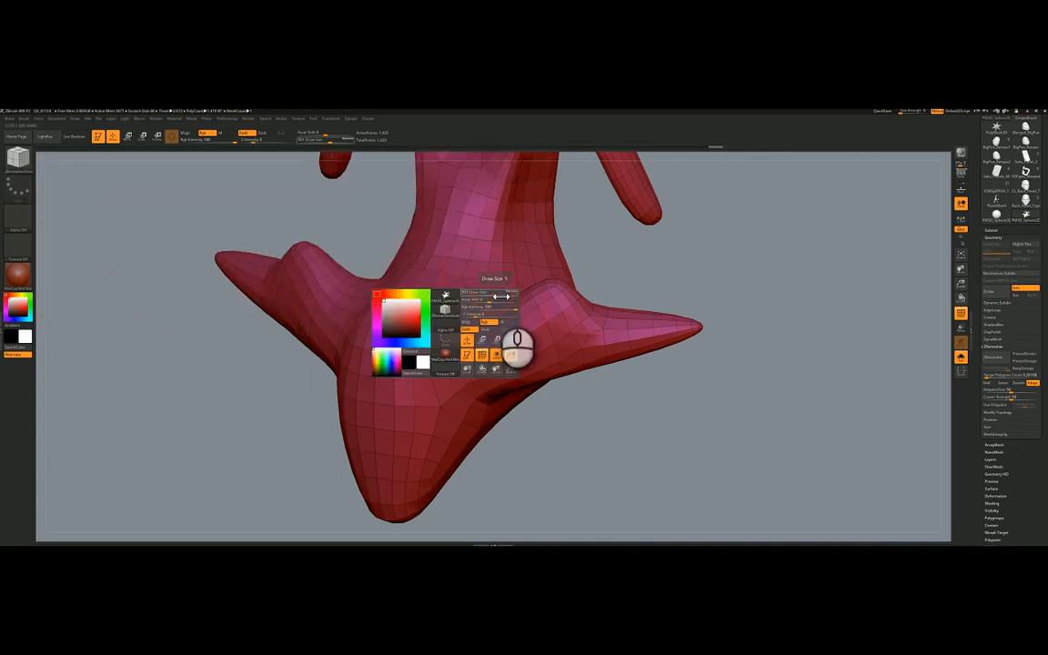
left_click_drag(492, 295, 493, 295)
right_click_drag(455, 309, 437, 421)
mouse_move(451, 462)
left_mouse_down()
mouse_move(424, 372)
mouse_move(458, 307)
mouse_move(553, 272)
left_mouse_up()
mouse_move(442, 326)
right_mouse_down()
mouse_move(413, 357)
mouse_move(403, 446)
right_mouse_up()
mouse_move(408, 460)
left_mouse_down()
mouse_move(408, 356)
mouse_move(446, 293)
mouse_move(531, 215)
mouse_move(544, 182)
left_mouse_up()
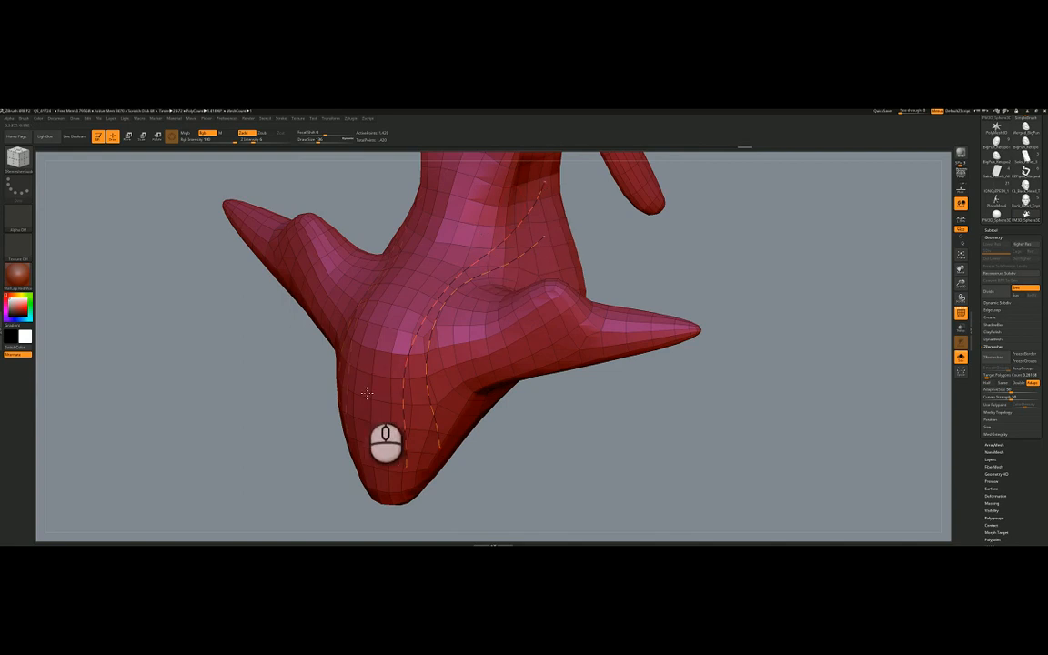
mouse_move(373, 434)
left_mouse_down()
mouse_move(404, 301)
mouse_move(515, 193)
left_mouse_up()
mouse_move(522, 277)
right_mouse_down()
mouse_move(526, 268)
mouse_move(511, 266)
right_mouse_up()
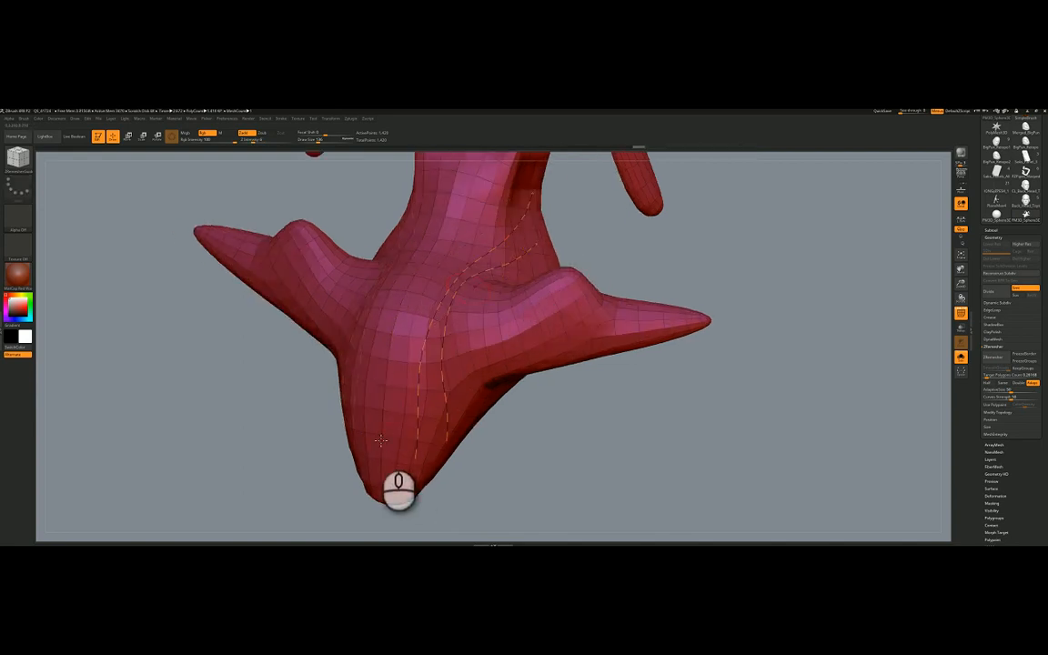
left_click_drag(395, 429, 401, 352)
key("ctrl+z")
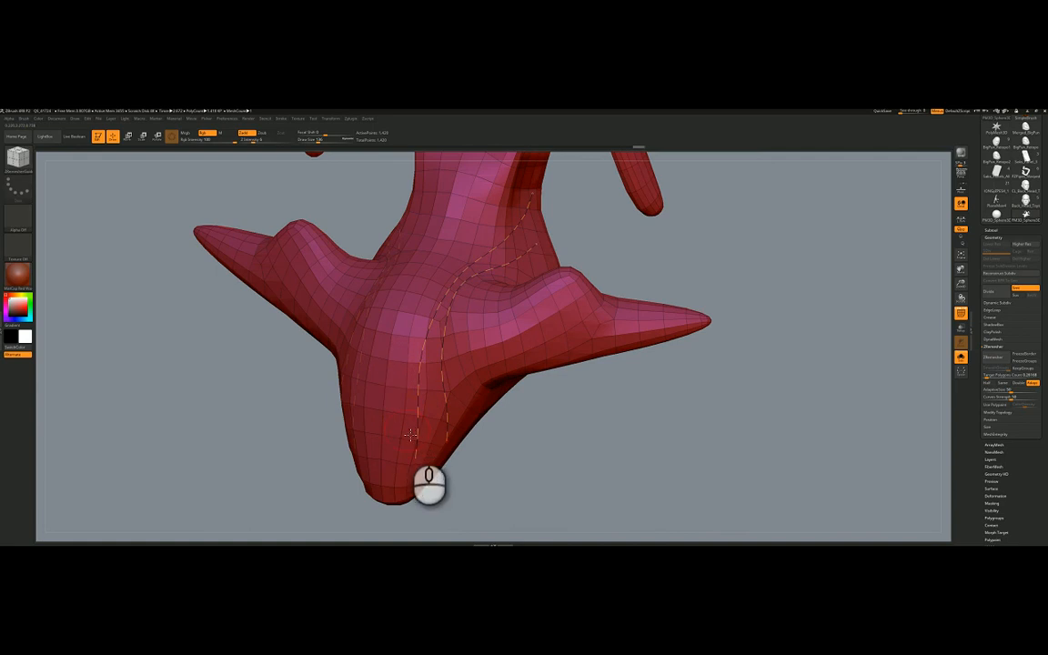
Draw a third guide curve beside the first two and remesh the model with ZRemesher at a higher Curves Strength.
mouse_move(408, 429)
left_mouse_down()
mouse_move(421, 309)
mouse_move(501, 216)
mouse_move(526, 218)
left_mouse_up()
mouse_move(520, 292)
right_mouse_down()
mouse_move(538, 307)
mouse_move(444, 385)
right_mouse_up()
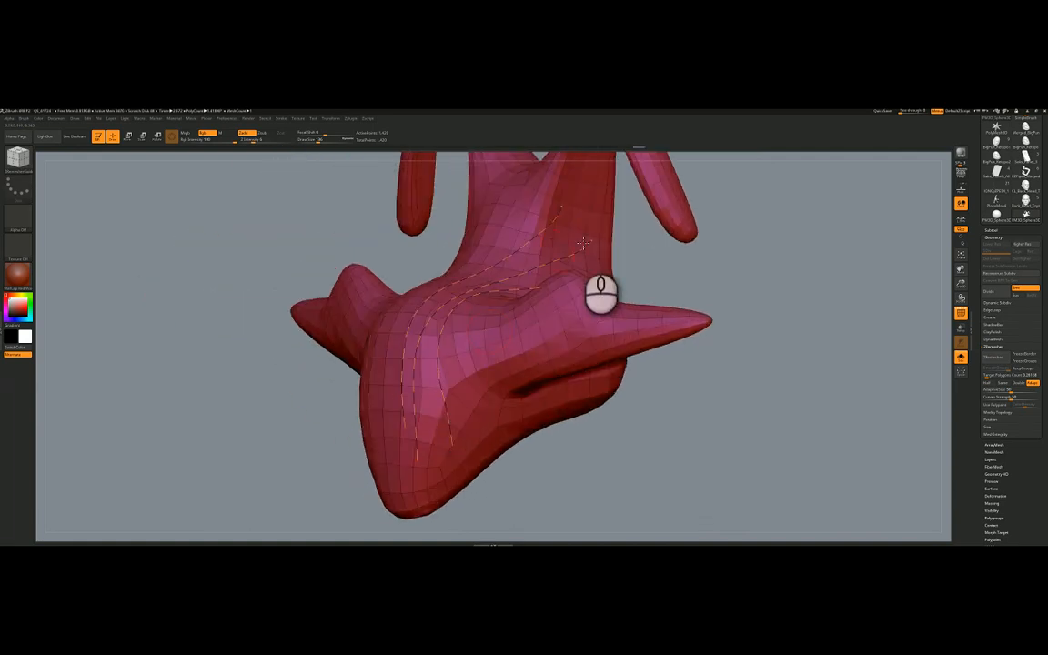
mouse_move(598, 228)
right_mouse_down()
mouse_move(591, 269)
mouse_move(561, 290)
mouse_move(410, 353)
mouse_move(590, 325)
mouse_move(665, 381)
right_mouse_up()
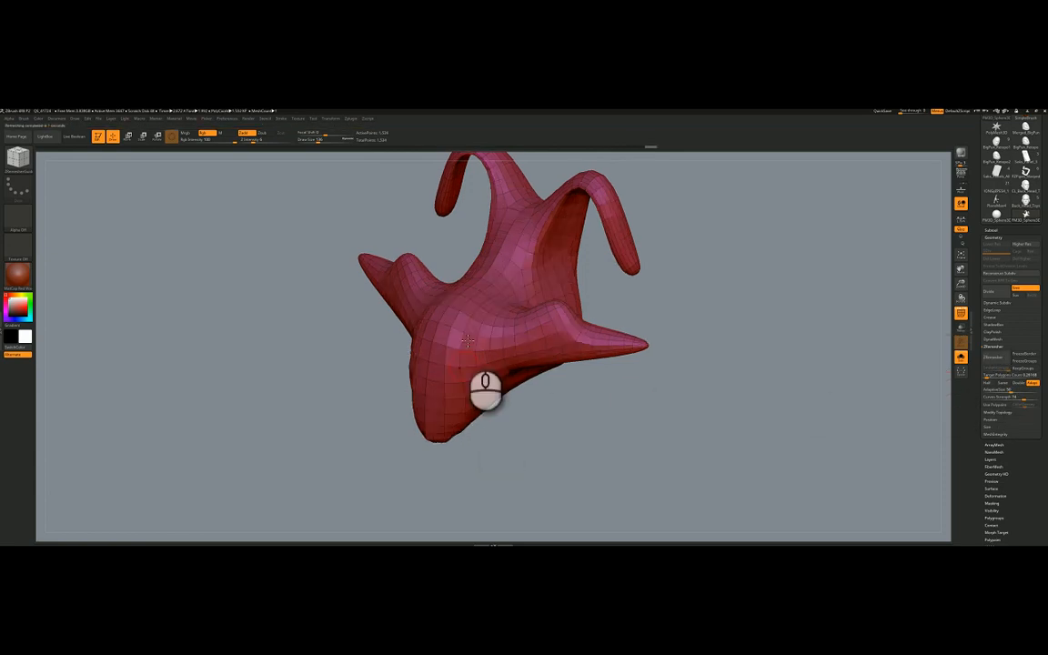
Examine the remeshed topology around the body and arm base, and undo the ZRemesher pass to restore the guide curves.
left_click(503, 311)
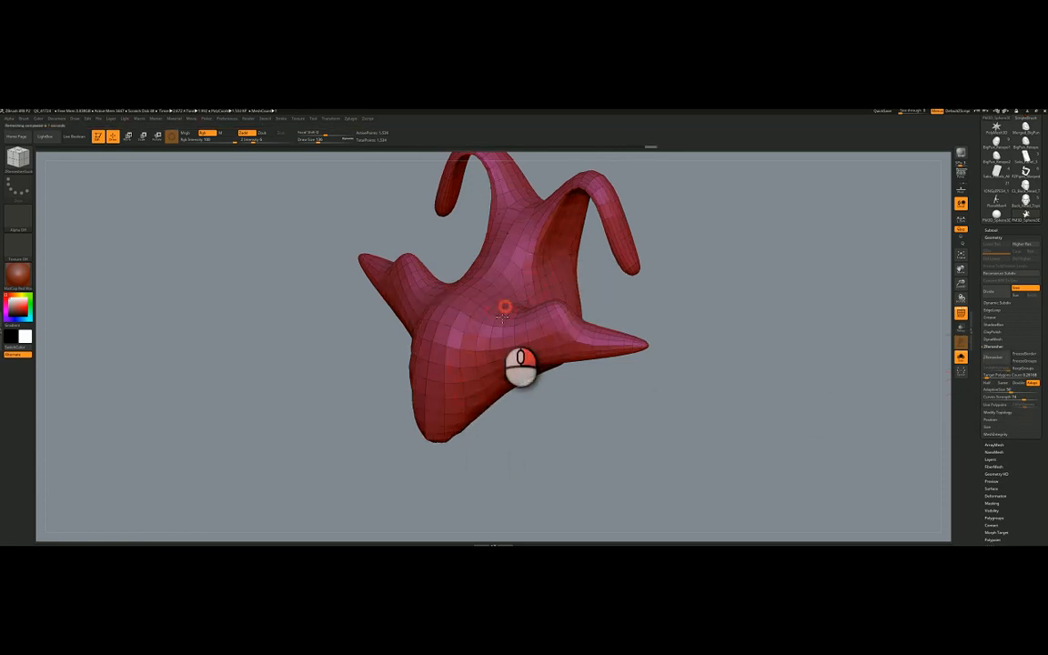
right_click_drag(503, 316, 554, 289)
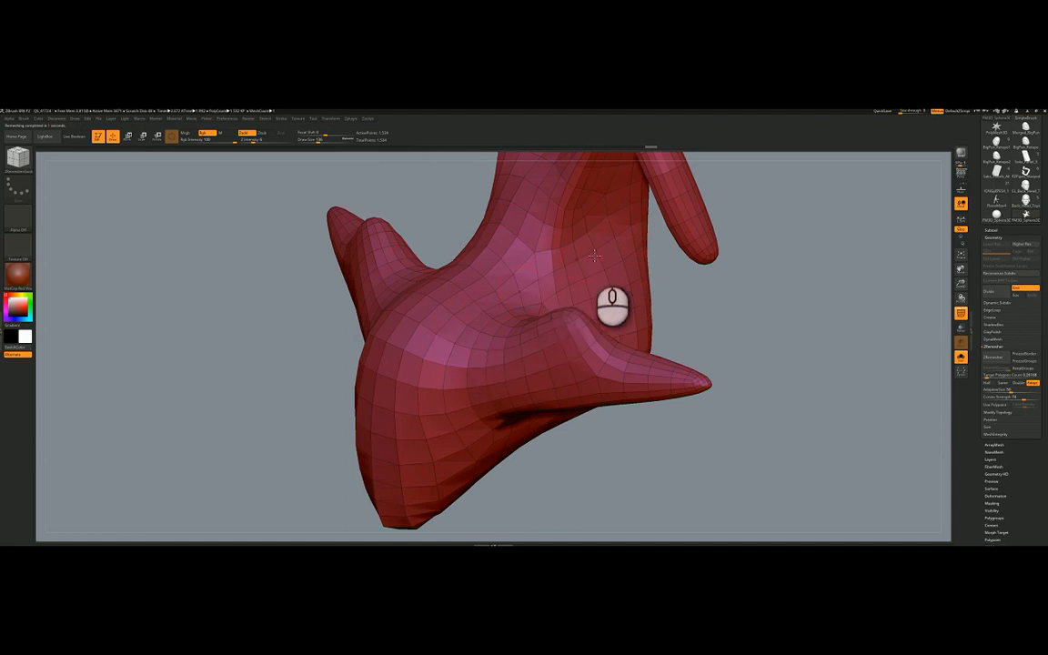
key("ctrl")
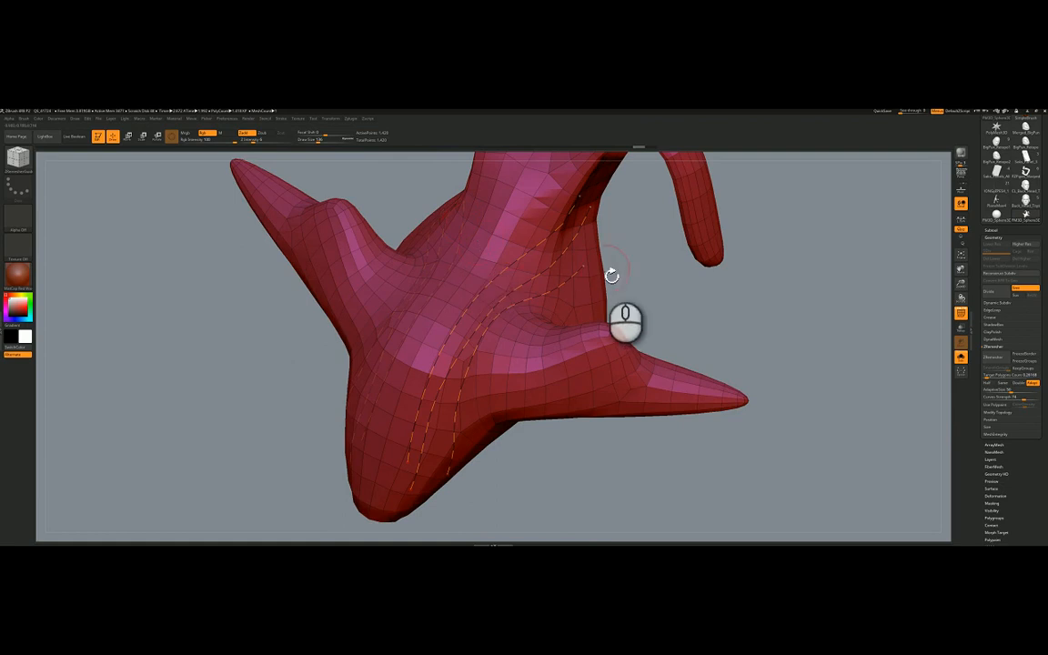
Run ZRemesher again with the guide curves in place and examine the resulting edge flow over the body, arms and side spikes.
right_click_drag(571, 258, 481, 229)
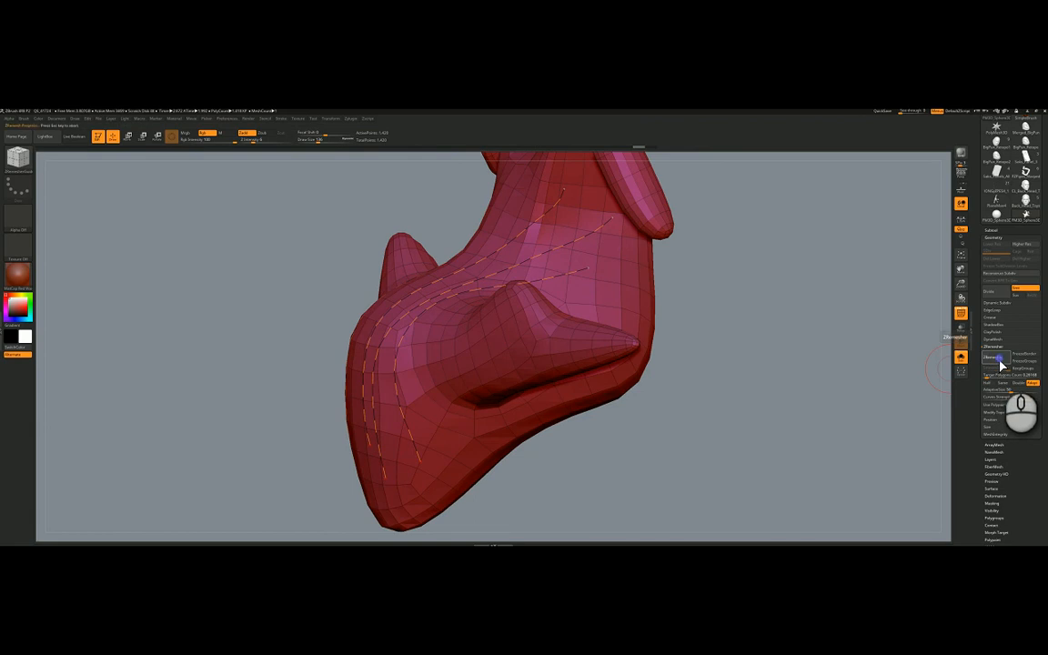
left_click(998, 366)
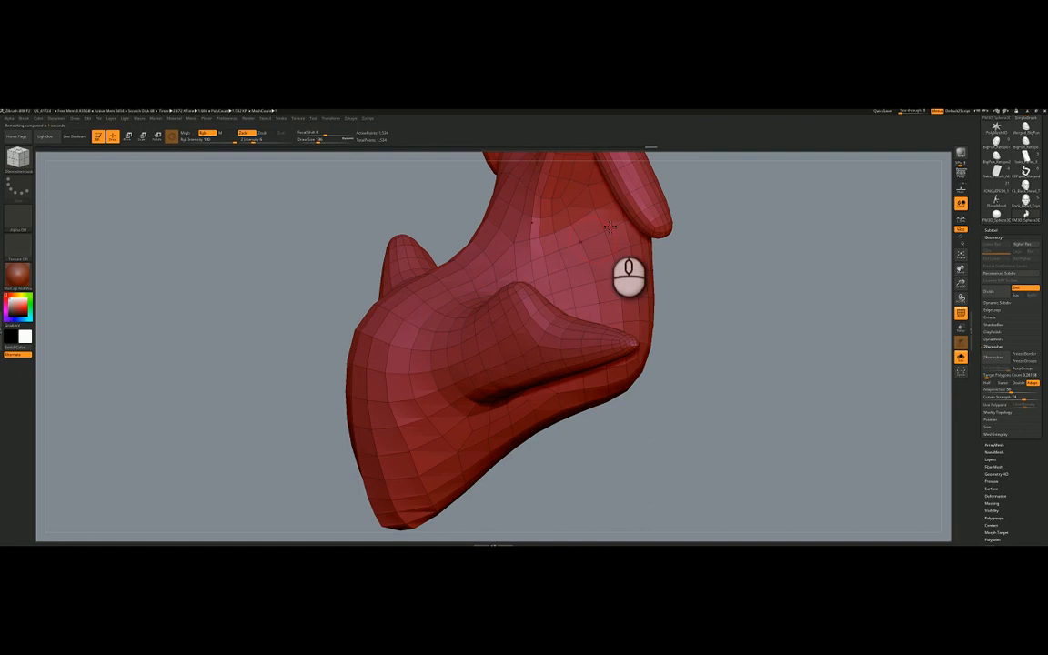
right_click_drag(552, 242, 558, 203)
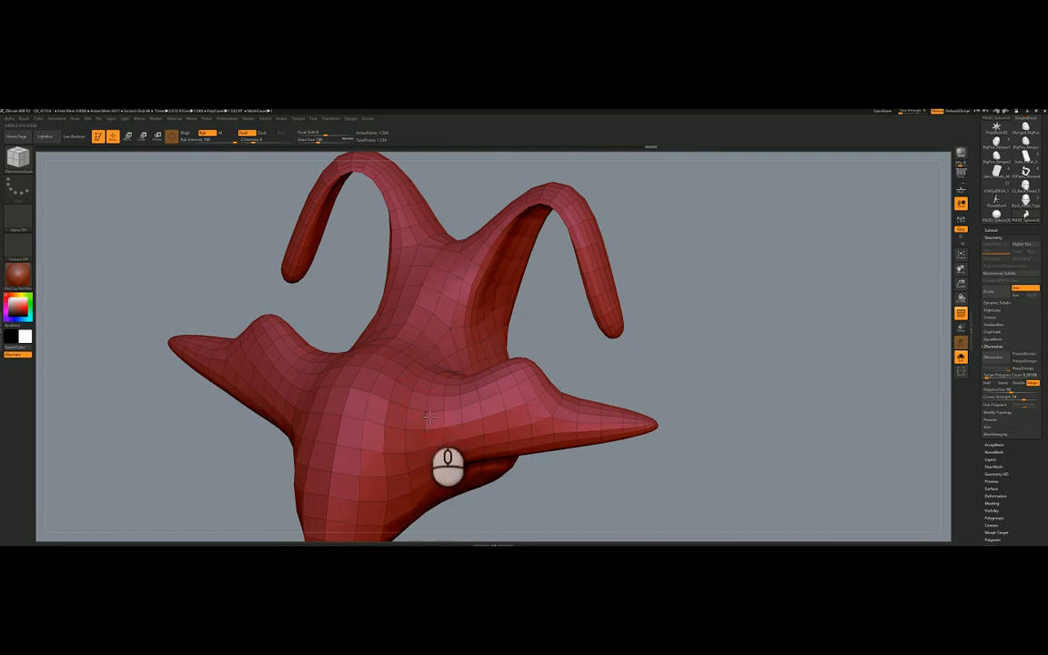
mouse_move(428, 417)
right_mouse_down()
mouse_move(416, 368)
mouse_move(395, 410)
mouse_move(435, 401)
mouse_move(448, 411)
mouse_move(424, 414)
right_mouse_up()
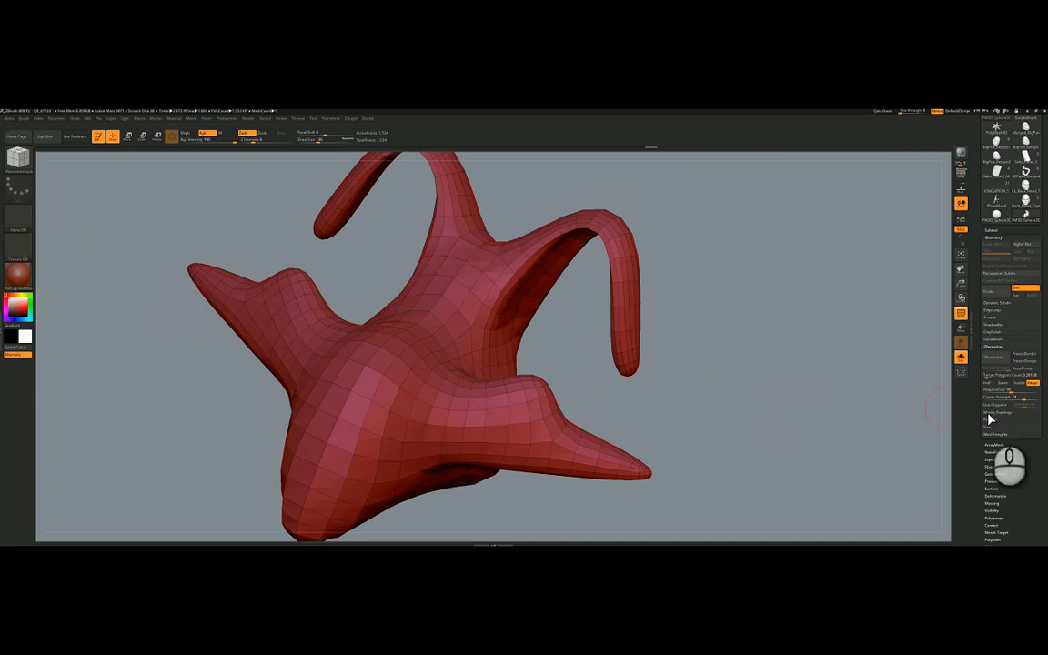
left_click_drag(898, 393, 507, 337)
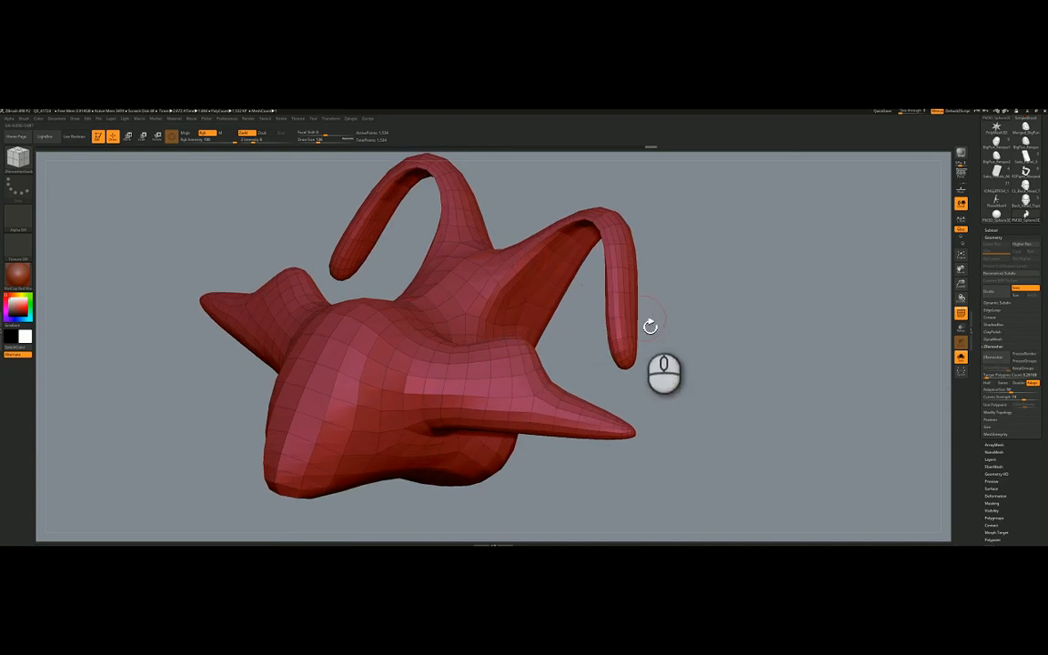